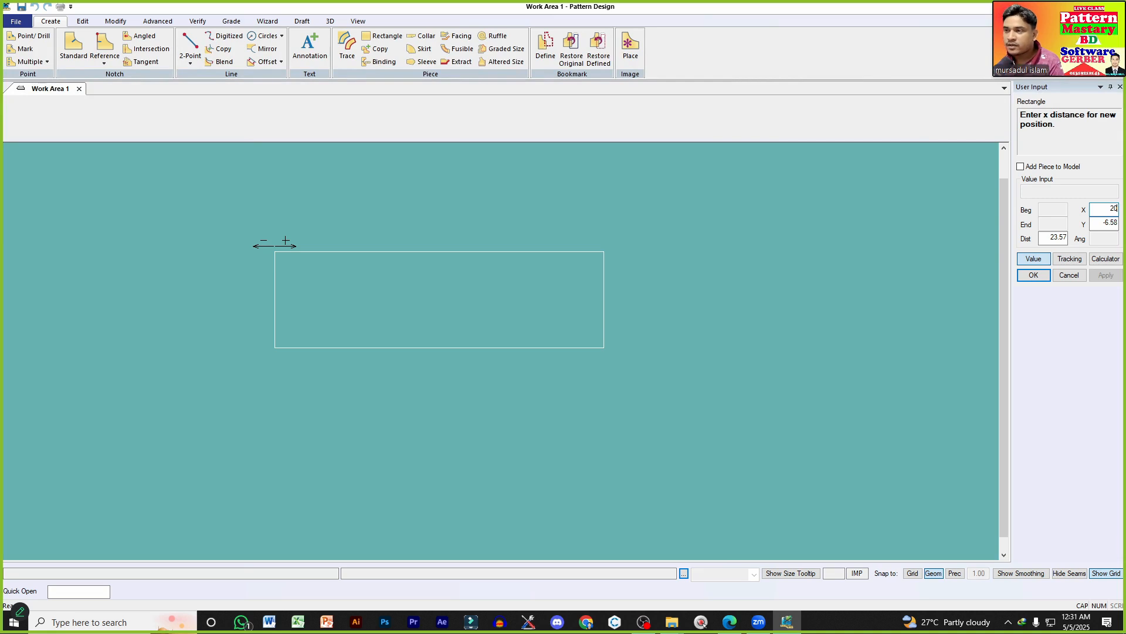
Step: Create a rectangular piece measuring 20 in X and -5 in Y, and name it P1-S FLY
{"action": "left_click", "coordinate": [1107, 224]}
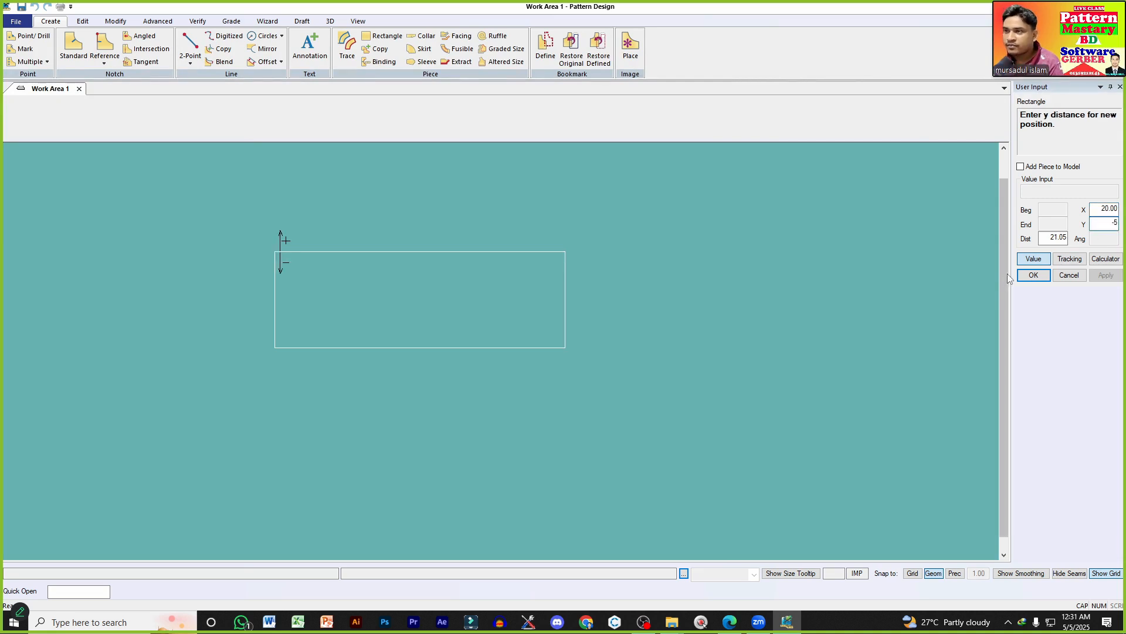
{"action": "left_click", "coordinate": [1034, 275]}
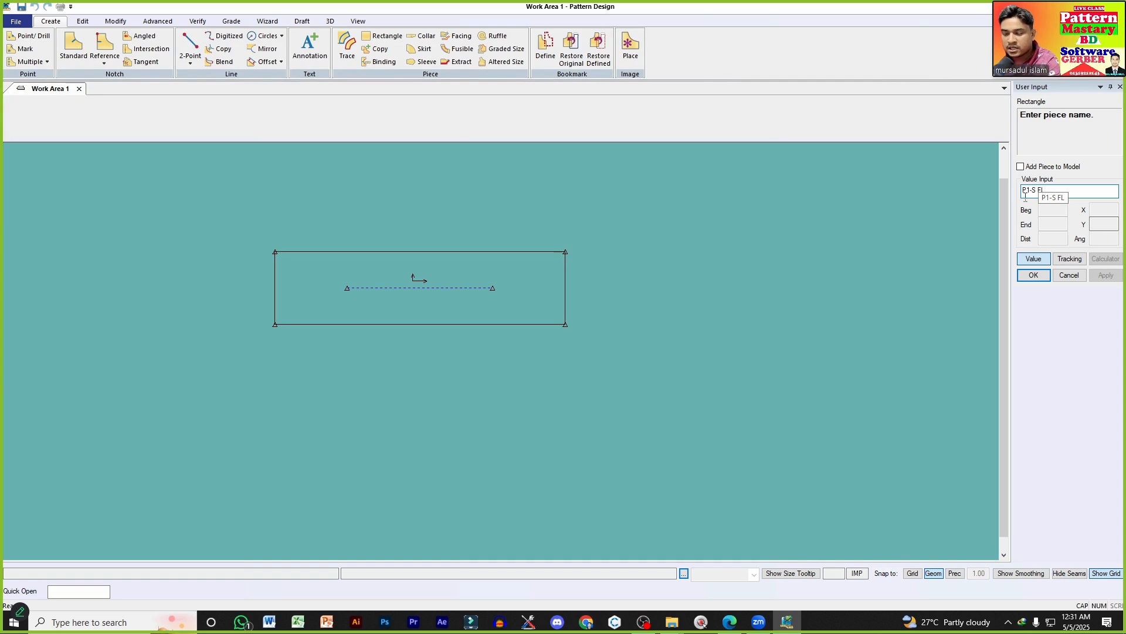
{"action": "left_click", "coordinate": [1034, 275]}
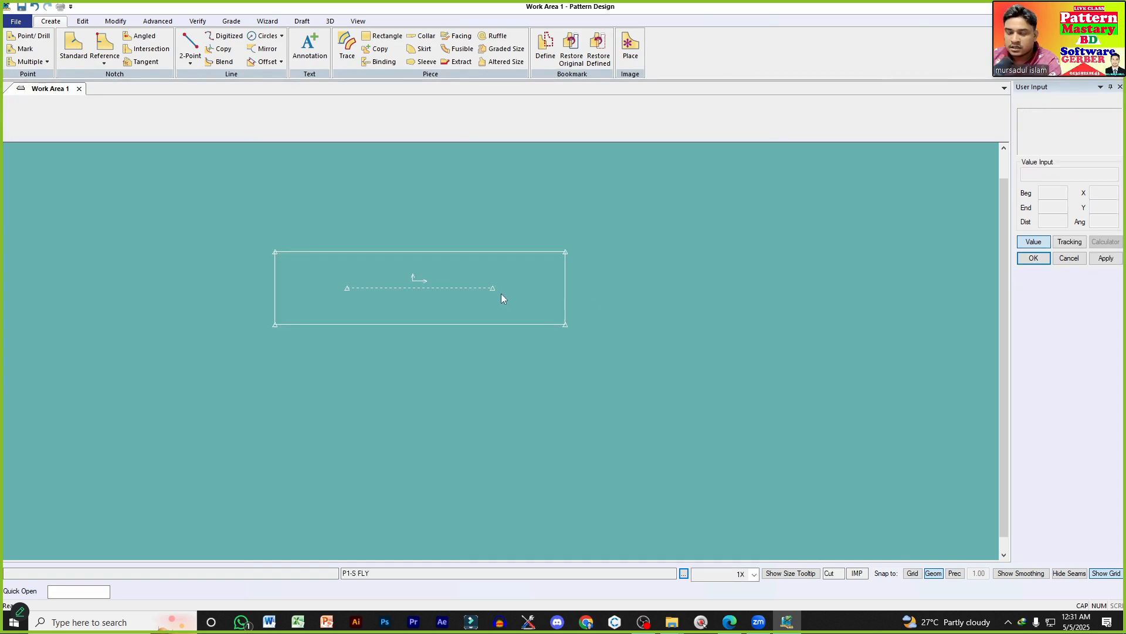
Step: Round the upper-left corner of the fly piece with a Curved Intersection, making an arc about 6 long
{"action": "key", "text": "F8"}
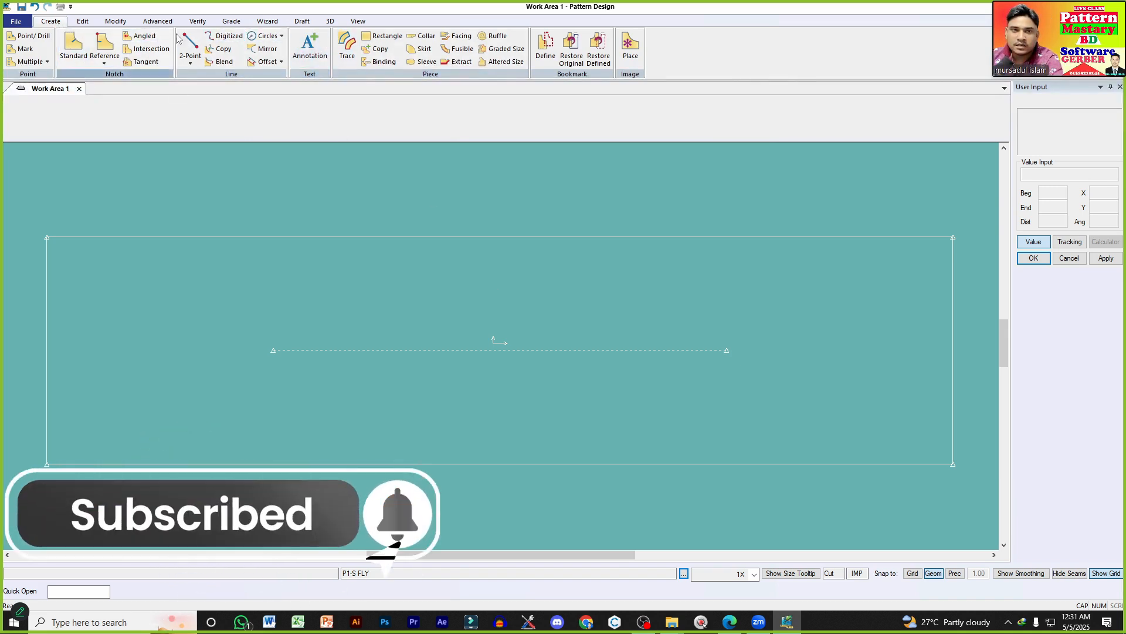
{"action": "left_click", "coordinate": [267, 36]}
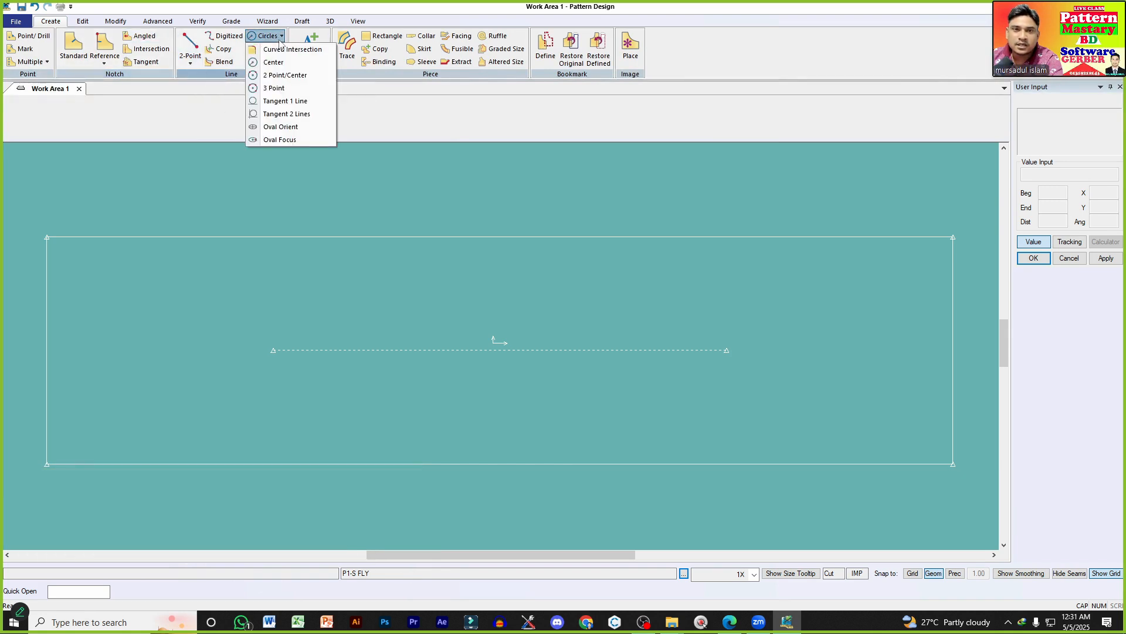
{"action": "left_click", "coordinate": [296, 50]}
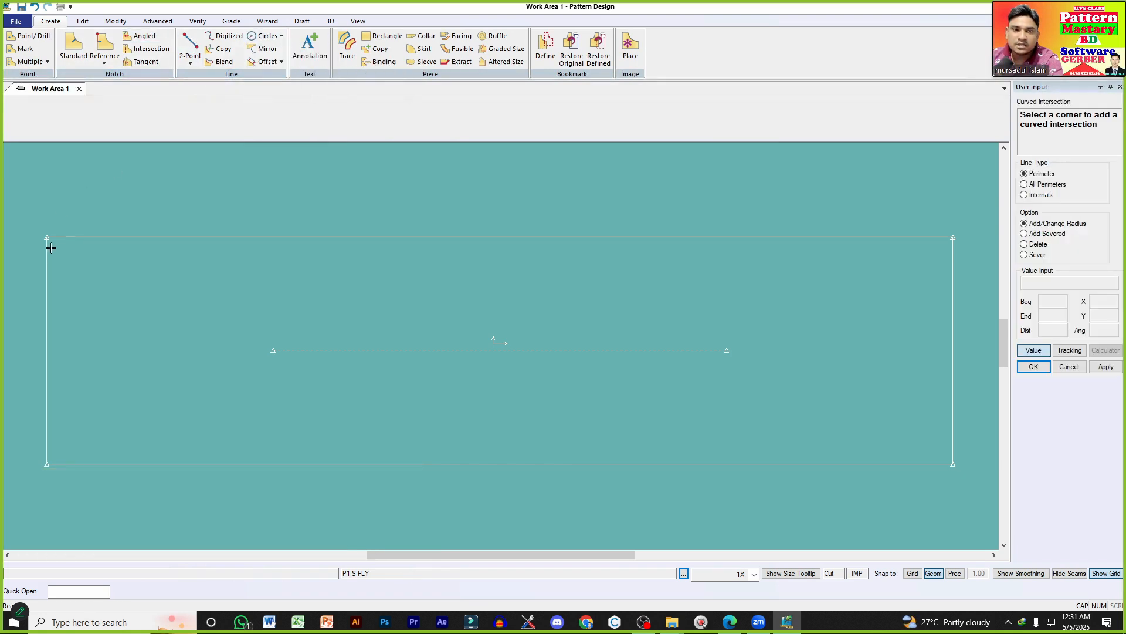
{"action": "left_click", "coordinate": [48, 240]}
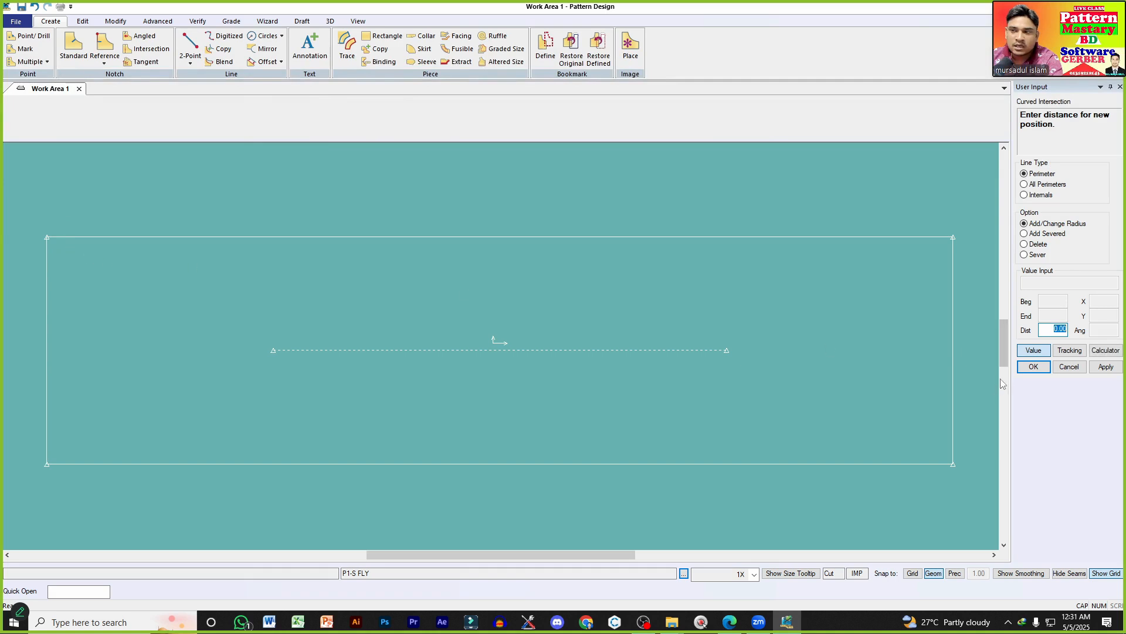
{"action": "left_click", "coordinate": [1045, 354]}
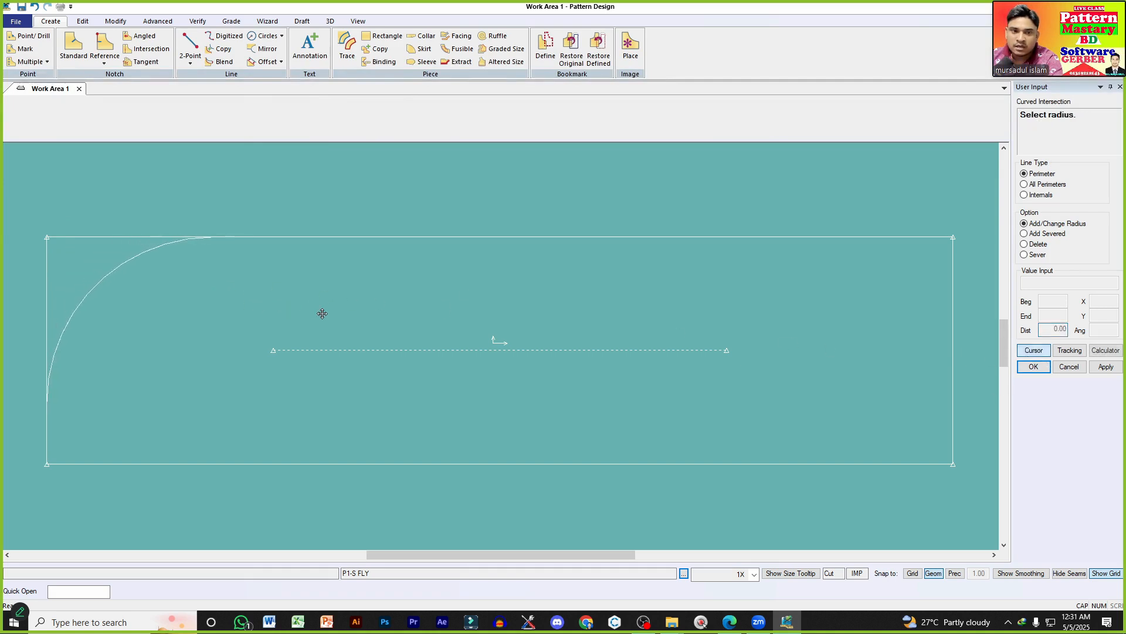
{"action": "left_click", "coordinate": [334, 322]}
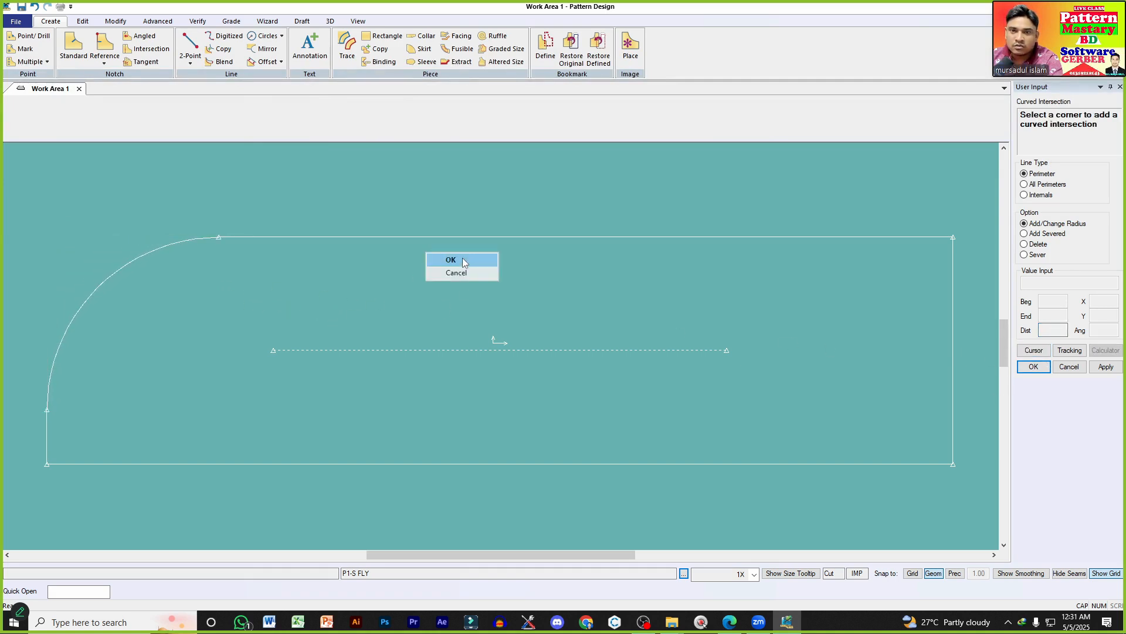
{"action": "left_click", "coordinate": [450, 260]}
{"action": "scroll", "coordinate": [542, 294], "scroll_direction": "down", "scroll_amount": 3}
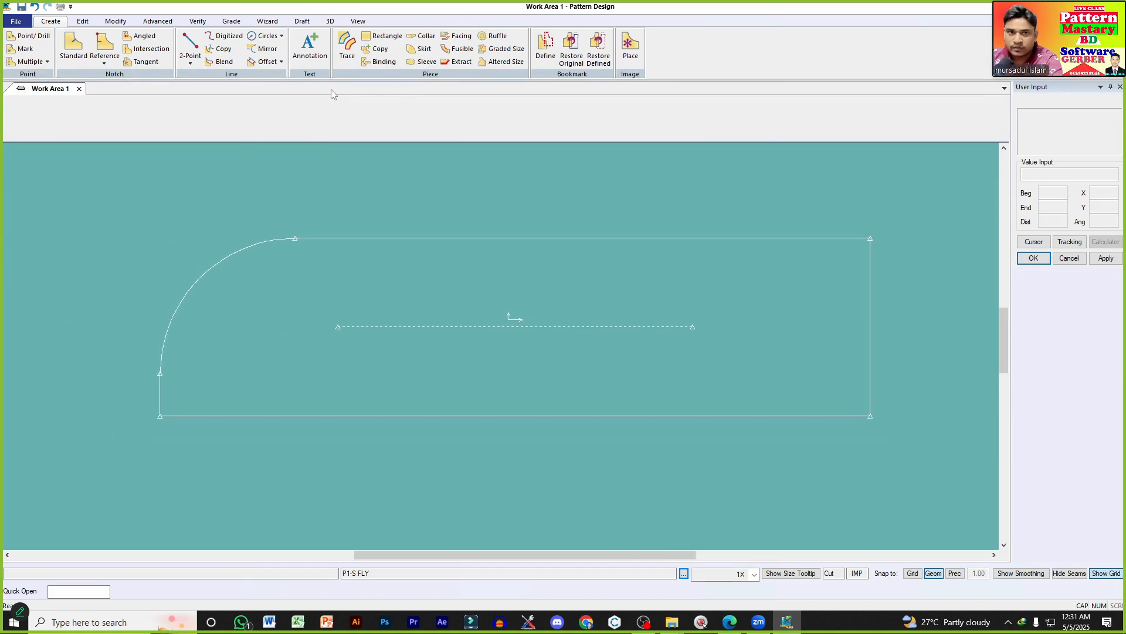
Step: Define an even seam allowance of 1 around the whole perimeter of the fly piece
{"action": "left_click", "coordinate": [158, 21]}
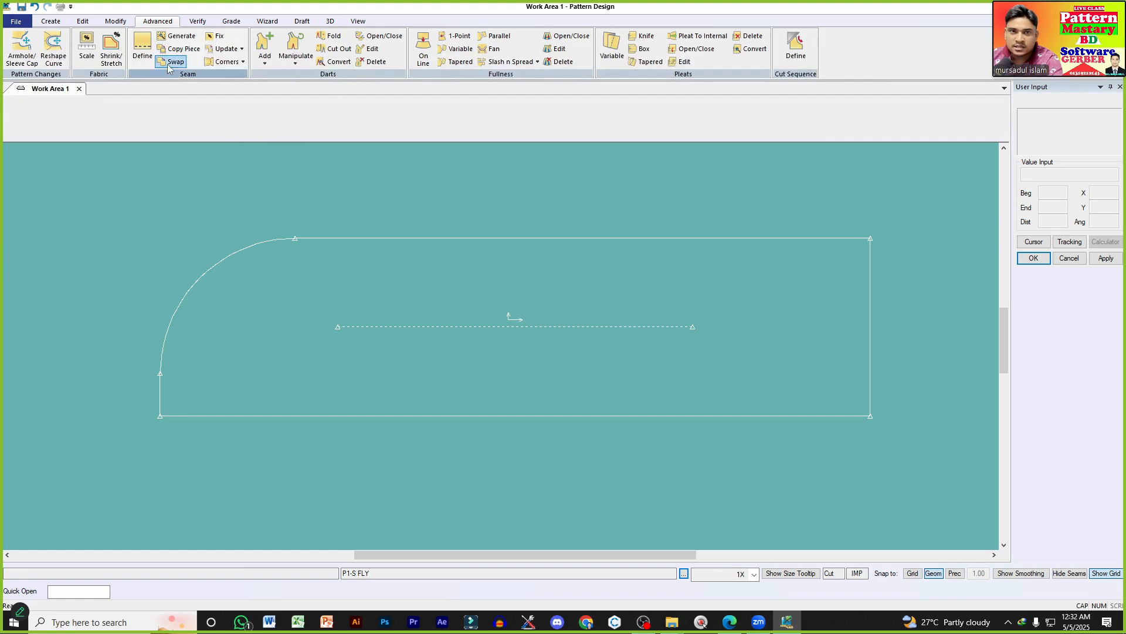
{"action": "left_click", "coordinate": [142, 47]}
{"action": "left_click", "coordinate": [519, 282]}
{"action": "right_click", "coordinate": [554, 277]}
{"action": "left_click", "coordinate": [586, 273]}
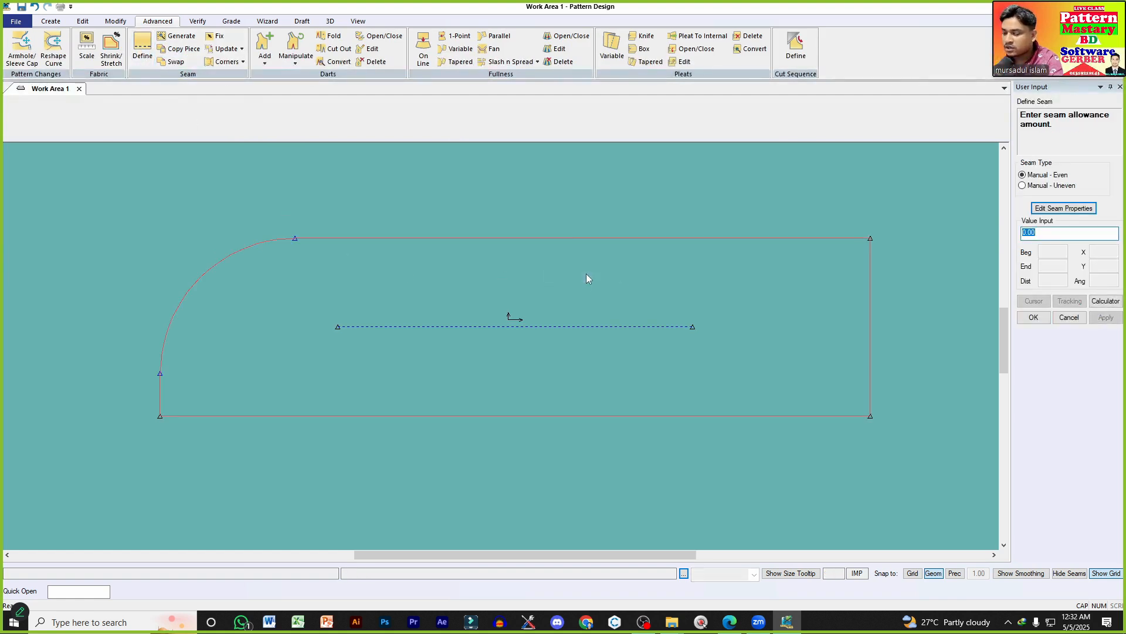
{"action": "type", "text": "1"}
{"action": "key", "text": "Return"}
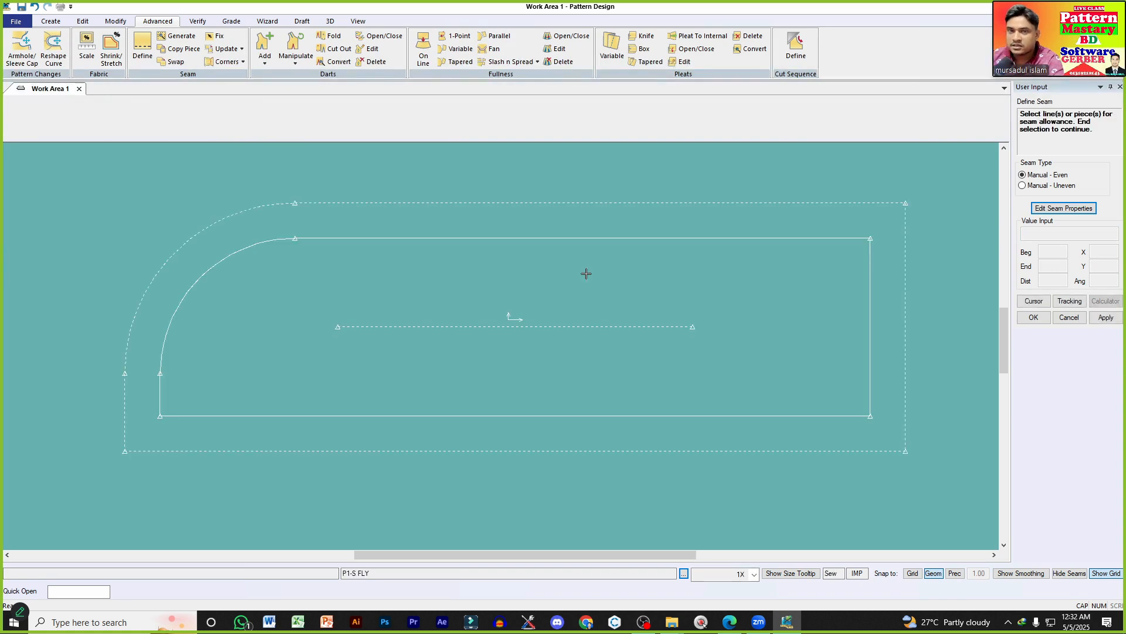
{"action": "right_click", "coordinate": [565, 294]}
{"action": "left_click", "coordinate": [565, 293]}
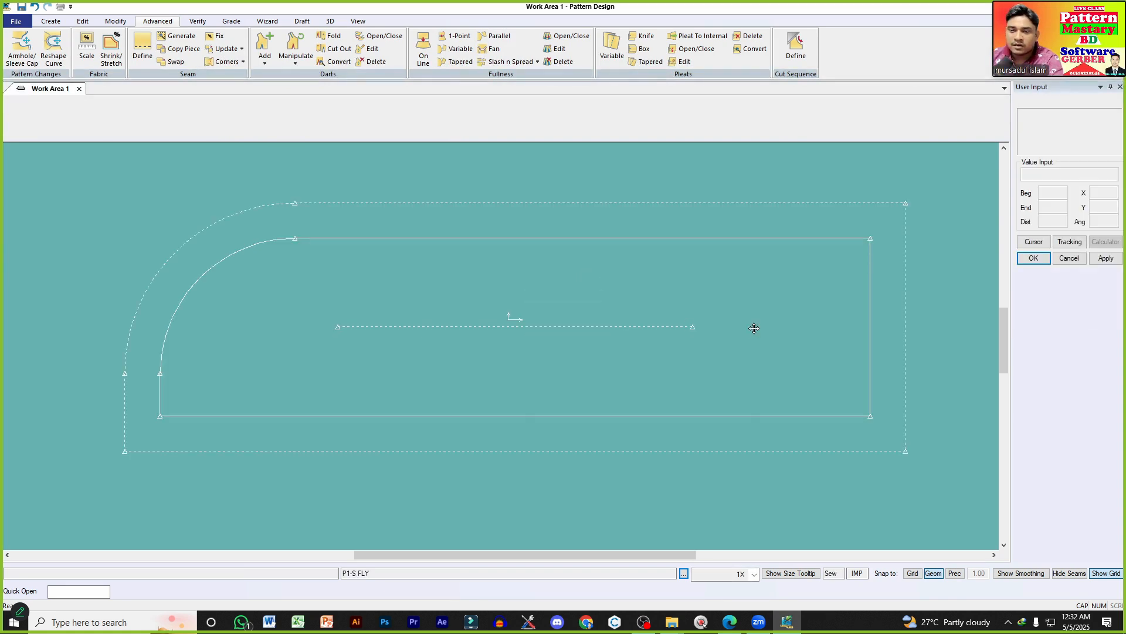
{"action": "middle_click_drag", "start_coordinate": [717, 330], "coordinate": [719, 329]}
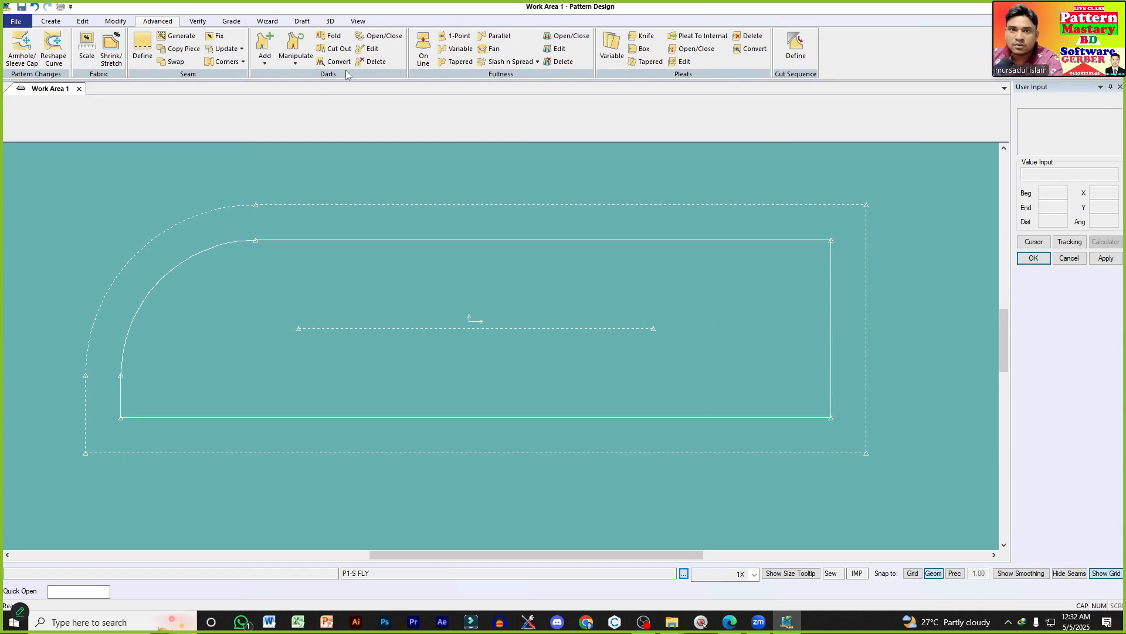
Step: Add grade points at the fly's three square corners and try to add them at both ends of the corner curve
{"action": "left_click", "coordinate": [233, 24]}
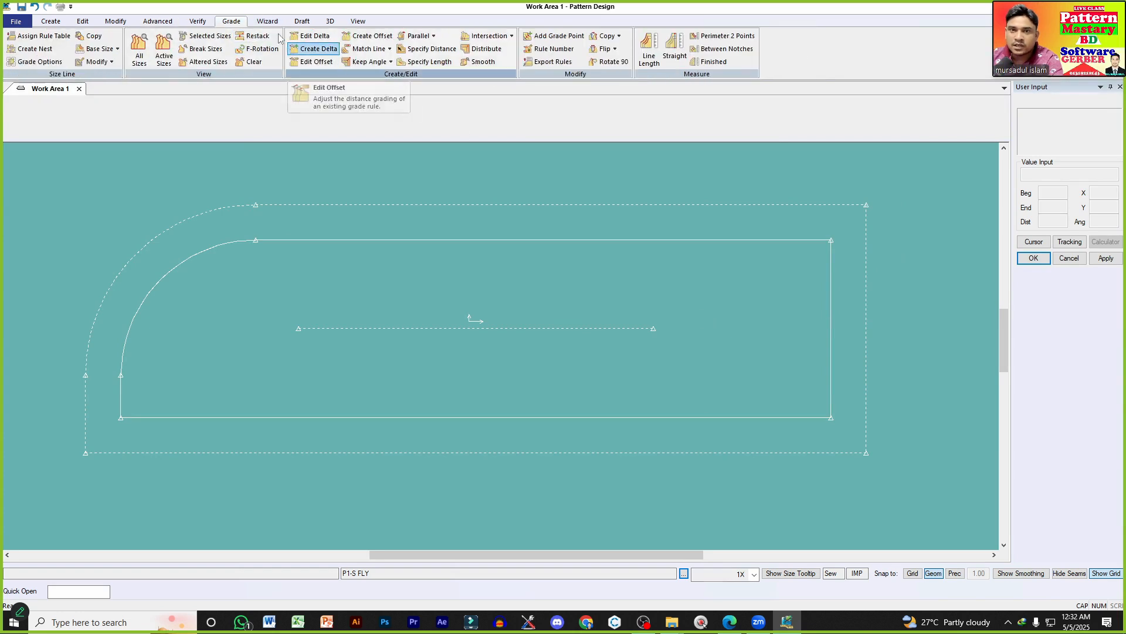
{"action": "left_click", "coordinate": [556, 36]}
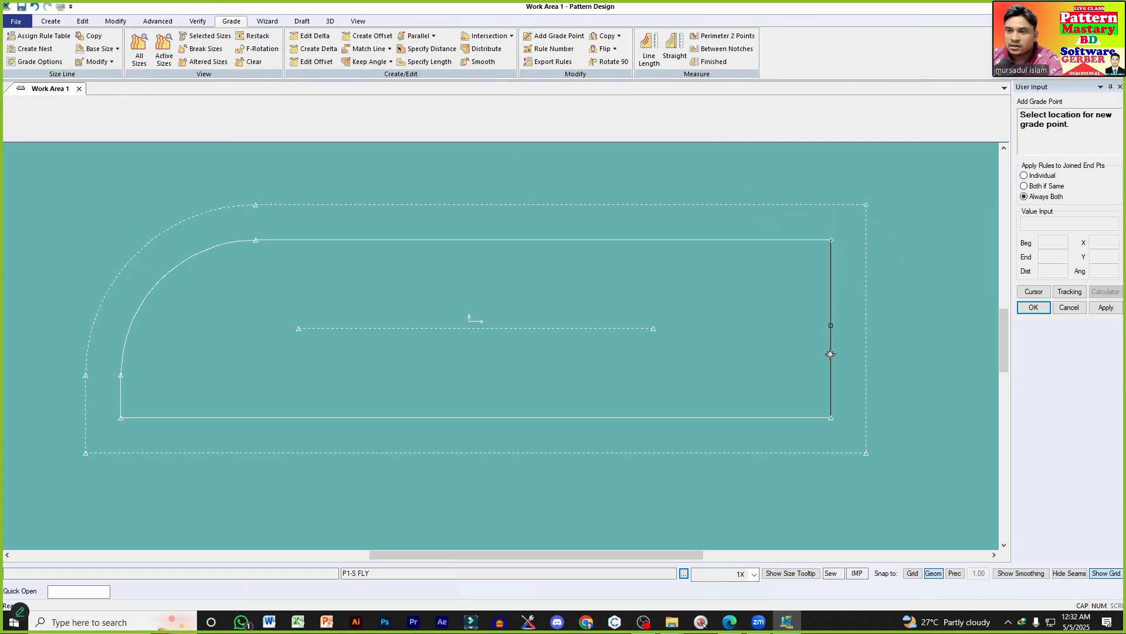
{"action": "left_click", "coordinate": [831, 415]}
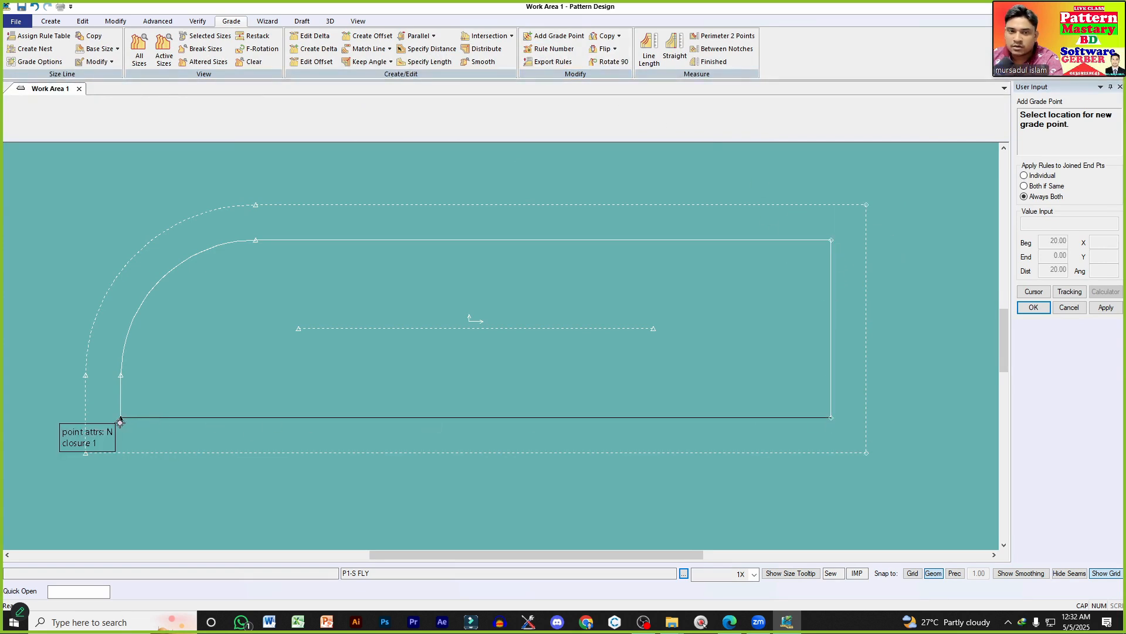
{"action": "left_click", "coordinate": [121, 376]}
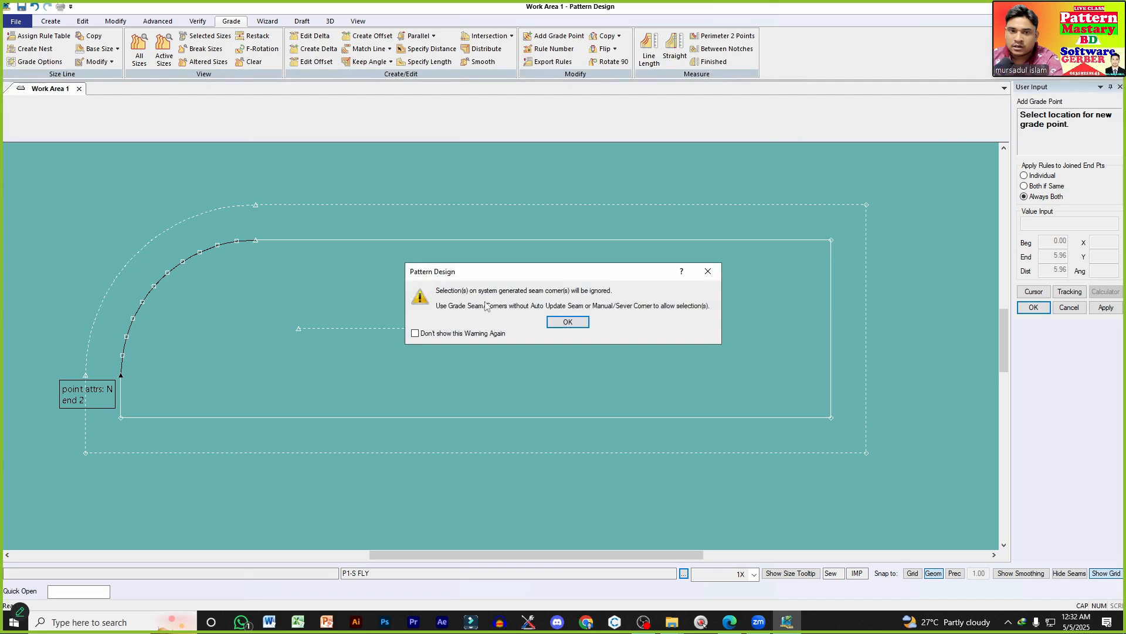
{"action": "left_click", "coordinate": [570, 325]}
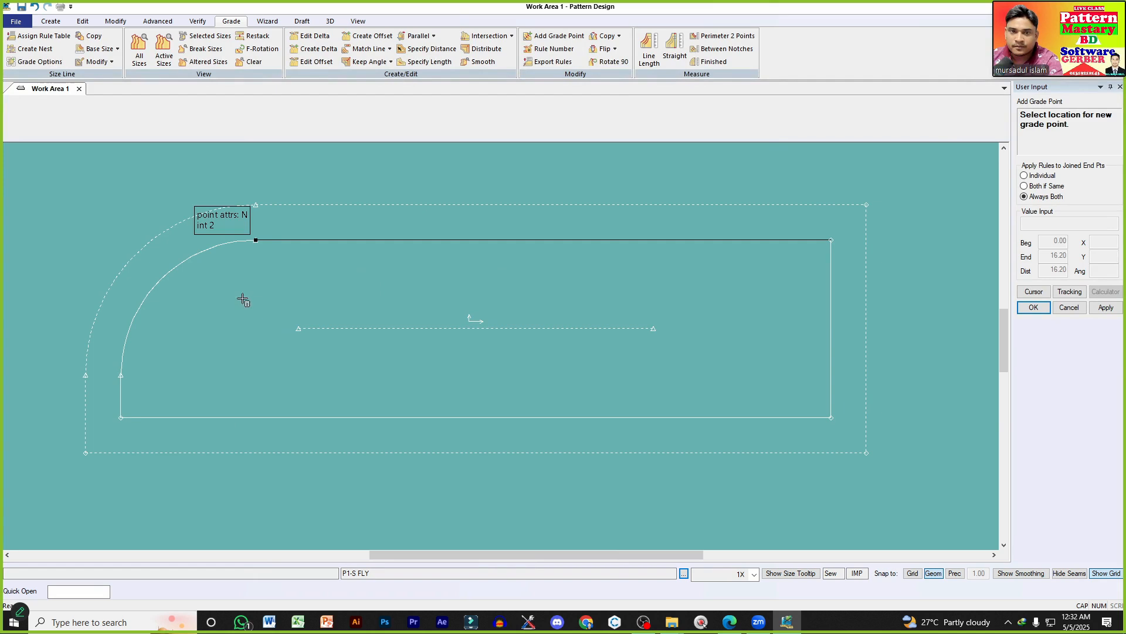
{"action": "left_click", "coordinate": [255, 240]}
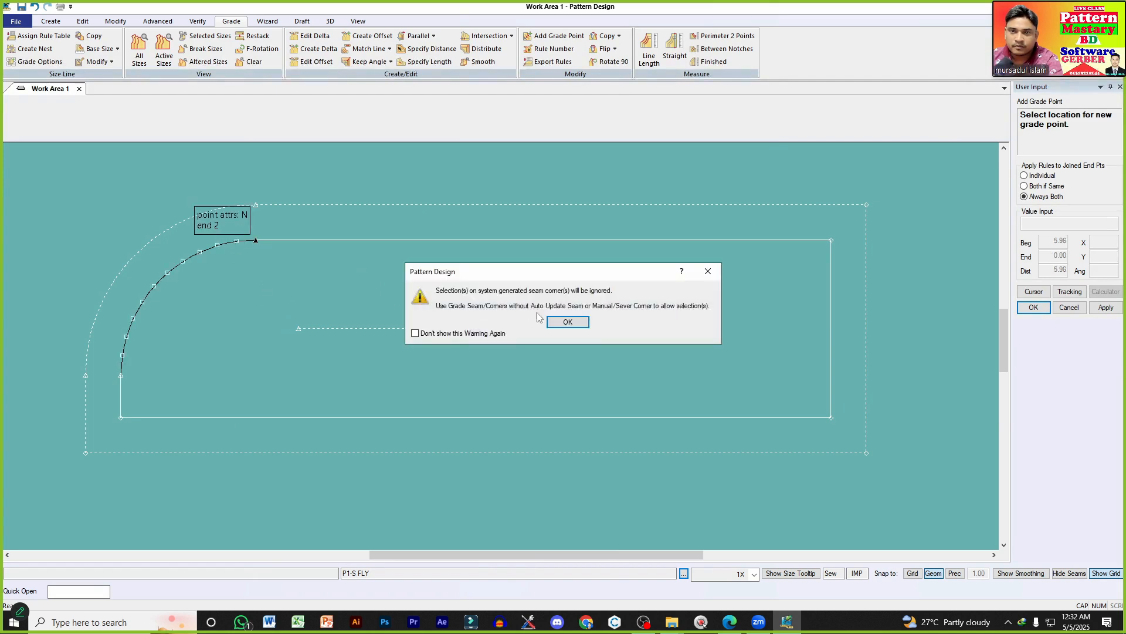
{"action": "right_click", "coordinate": [618, 229]}
{"action": "left_click", "coordinate": [618, 230]}
{"action": "middle_click_drag", "start_coordinate": [580, 353], "coordinate": [570, 348]}
Step: Edit the grading of the fly's two right-hand corners, setting Delta X to 1 for every size break from 1X to 4X
{"action": "left_click", "coordinate": [310, 36]}
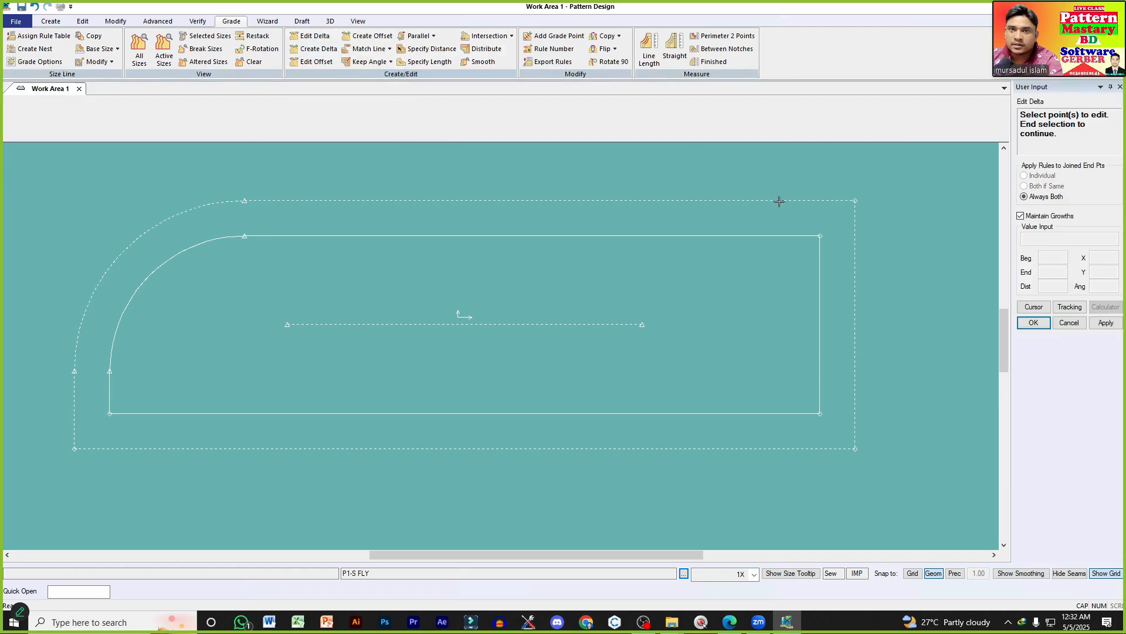
{"action": "left_click_drag", "start_coordinate": [829, 224], "coordinate": [815, 269]}
{"action": "left_click_drag", "start_coordinate": [804, 409], "coordinate": [805, 409]}
{"action": "right_click", "coordinate": [900, 262]}
{"action": "left_click", "coordinate": [900, 265]}
{"action": "left_click_drag", "start_coordinate": [832, 216], "coordinate": [627, 179]}
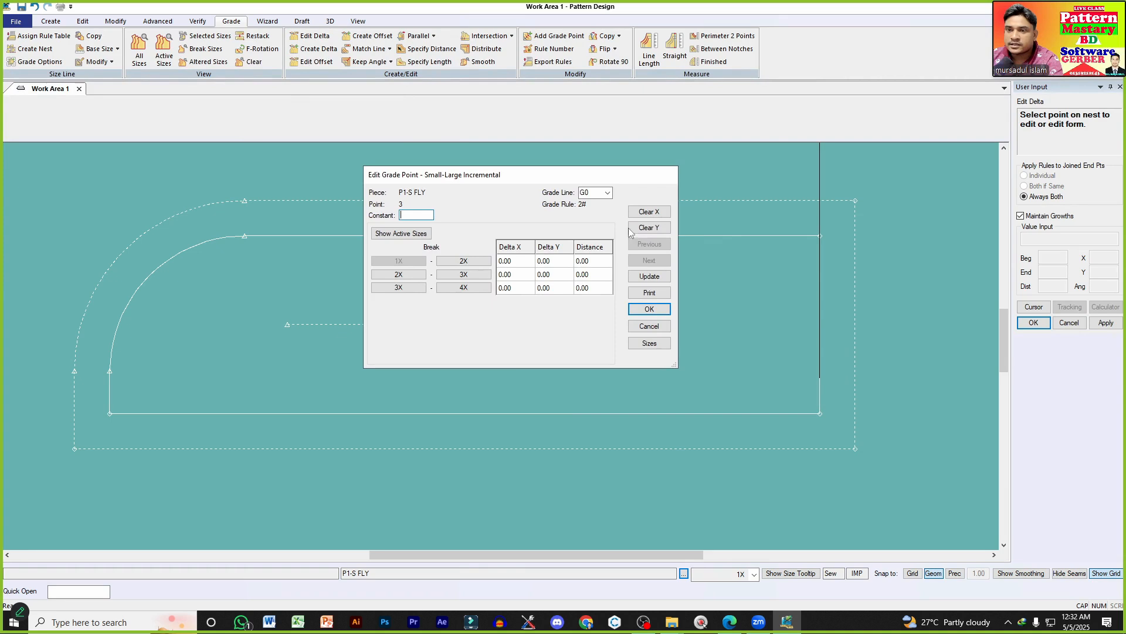
{"action": "left_click", "coordinate": [658, 215]}
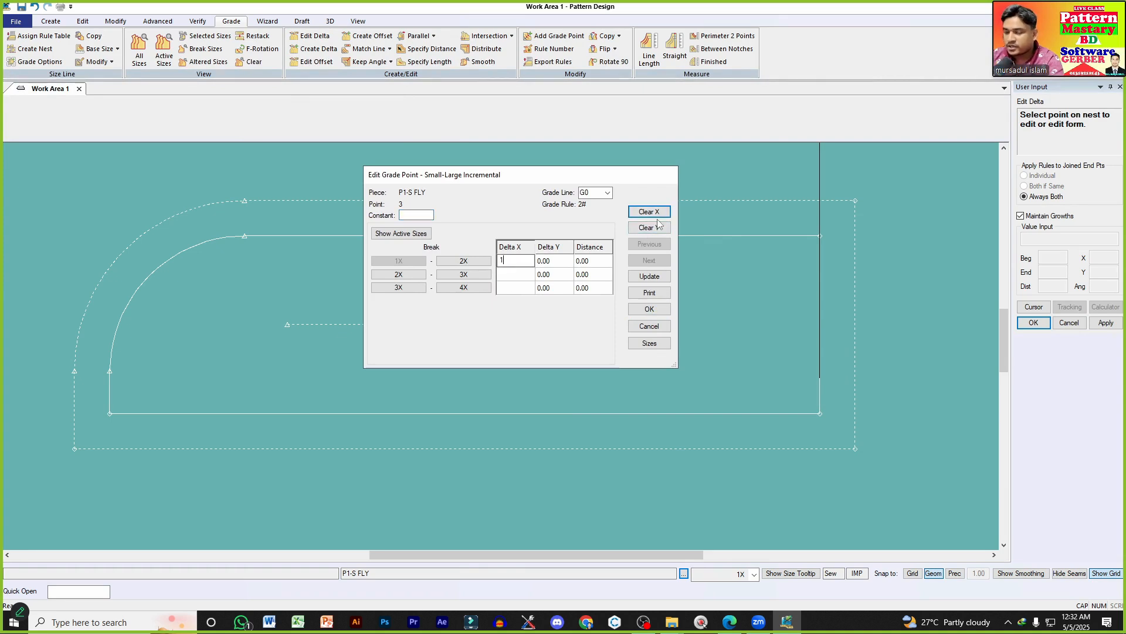
{"action": "left_click", "coordinate": [648, 277]}
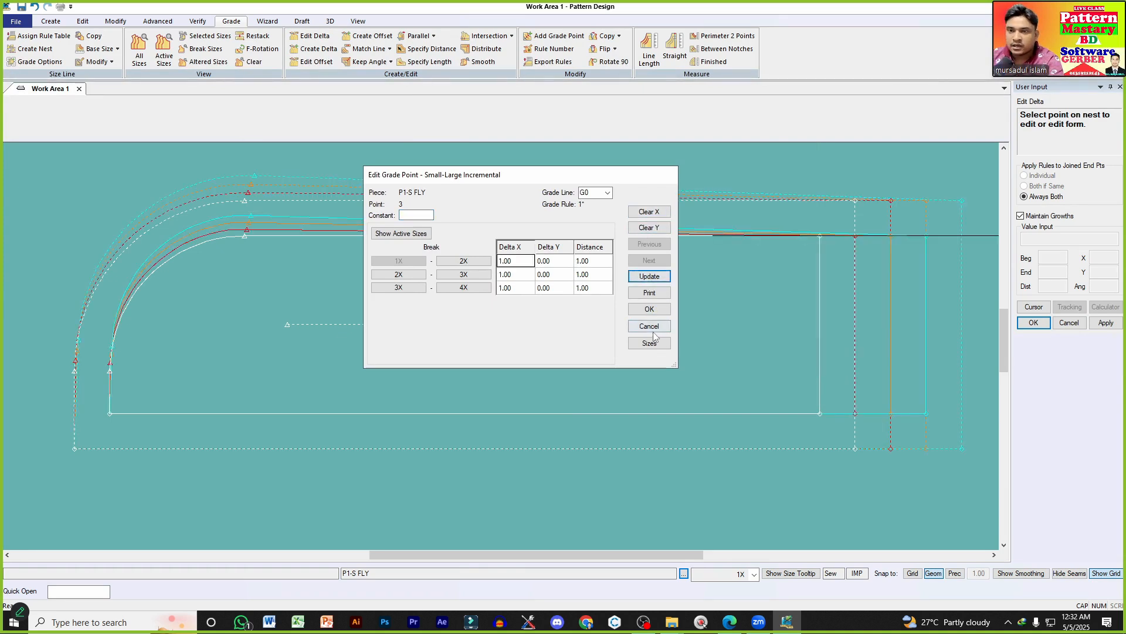
{"action": "left_click", "coordinate": [650, 310]}
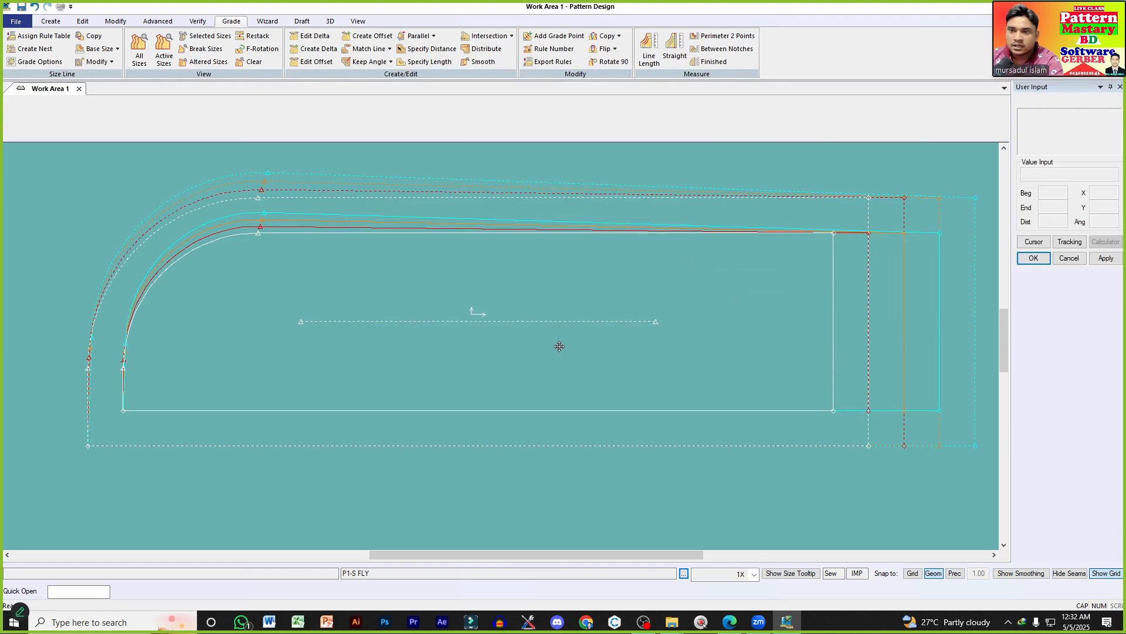
Step: Try to copy the nest grade rule from the lower-left corner to both end points of the corner curve
{"action": "left_click", "coordinate": [619, 36]}
{"action": "left_click", "coordinate": [627, 101]}
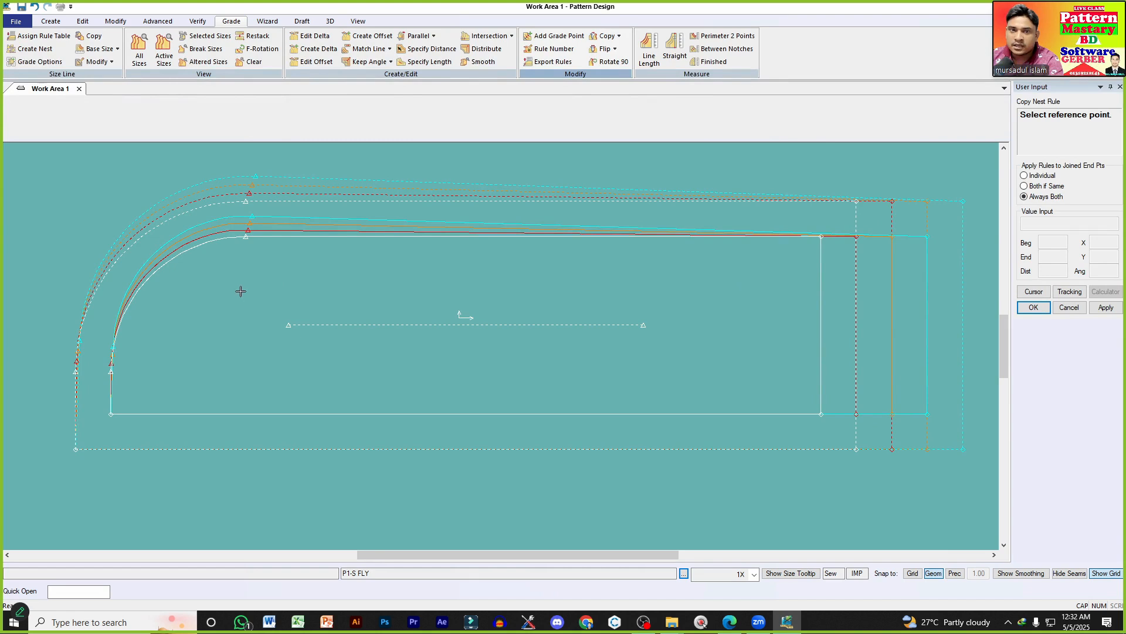
{"action": "left_click", "coordinate": [111, 414]}
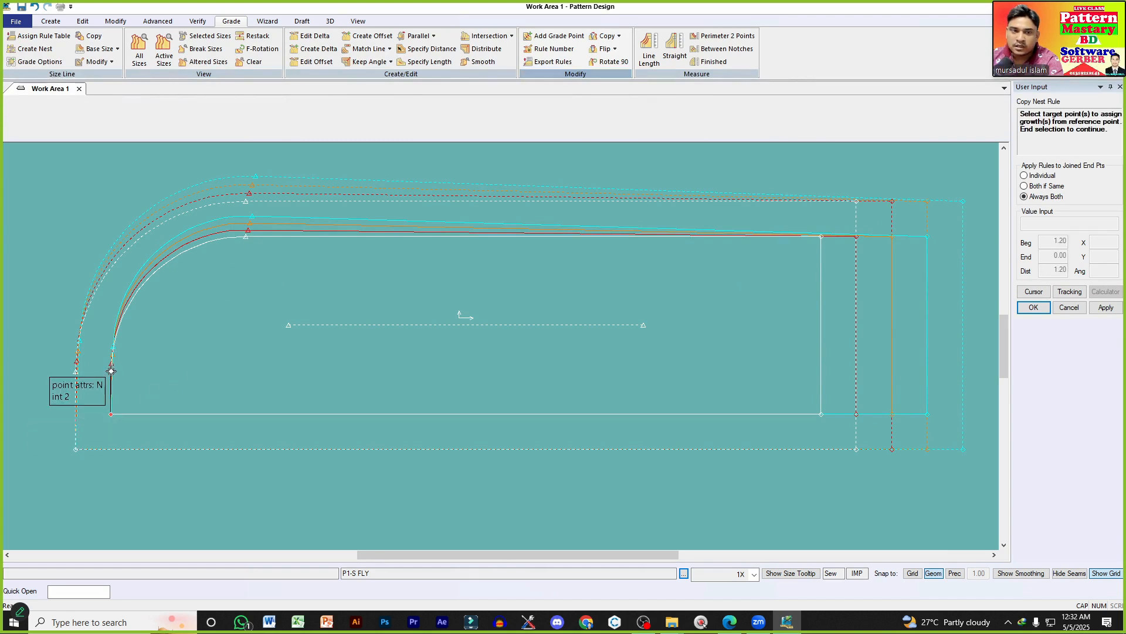
{"action": "left_click", "coordinate": [111, 371]}
{"action": "left_click", "coordinate": [542, 326]}
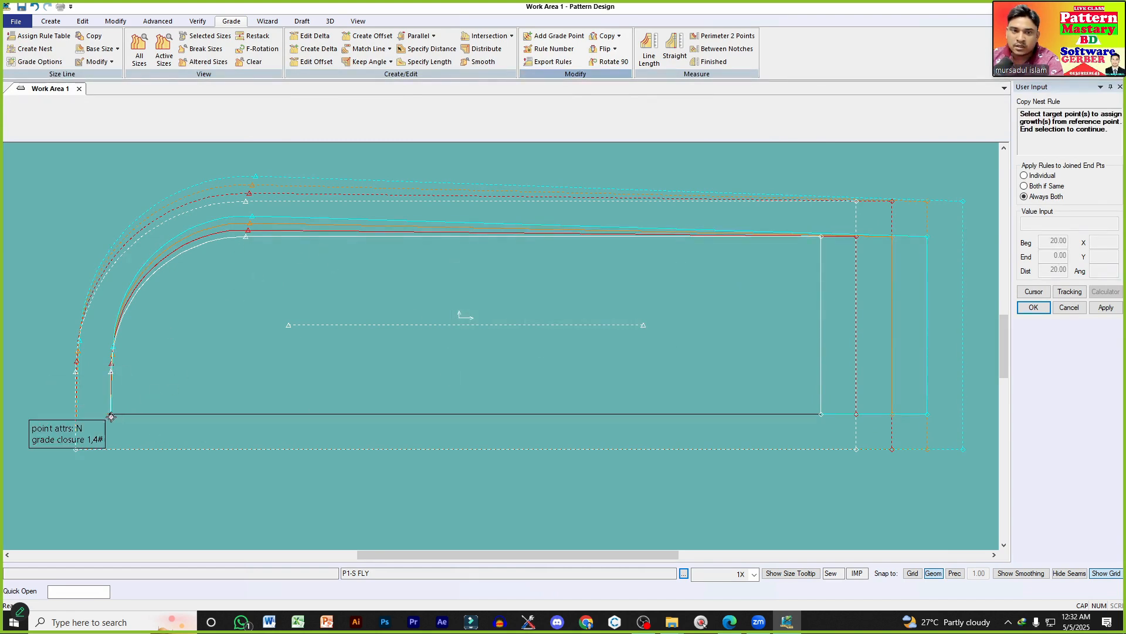
{"action": "left_click", "coordinate": [247, 238]}
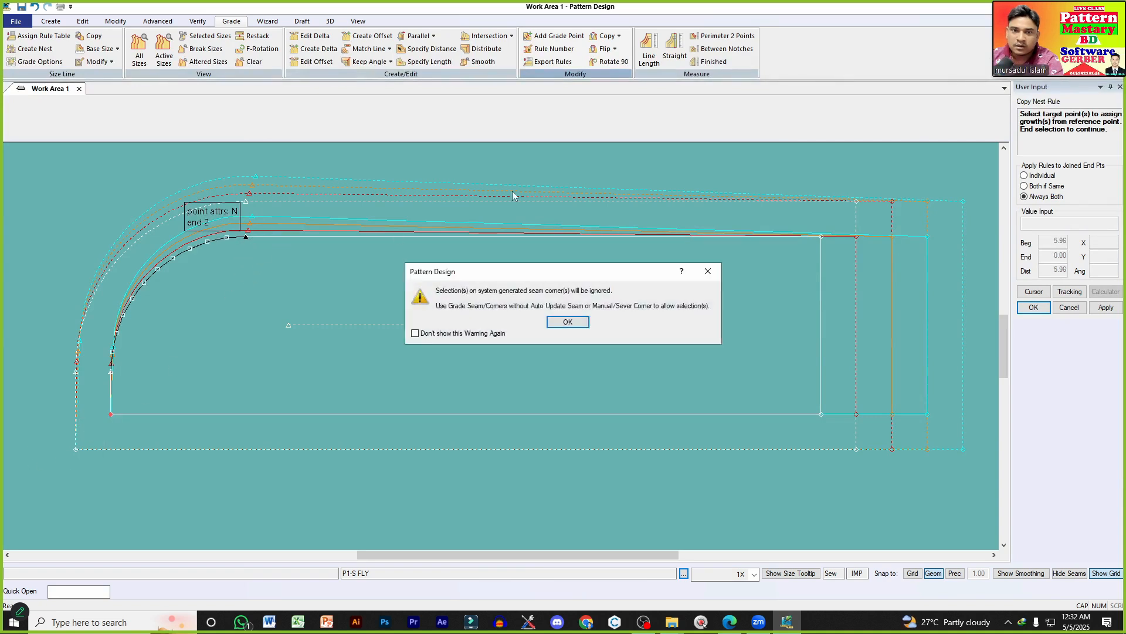
{"action": "left_click", "coordinate": [569, 322]}
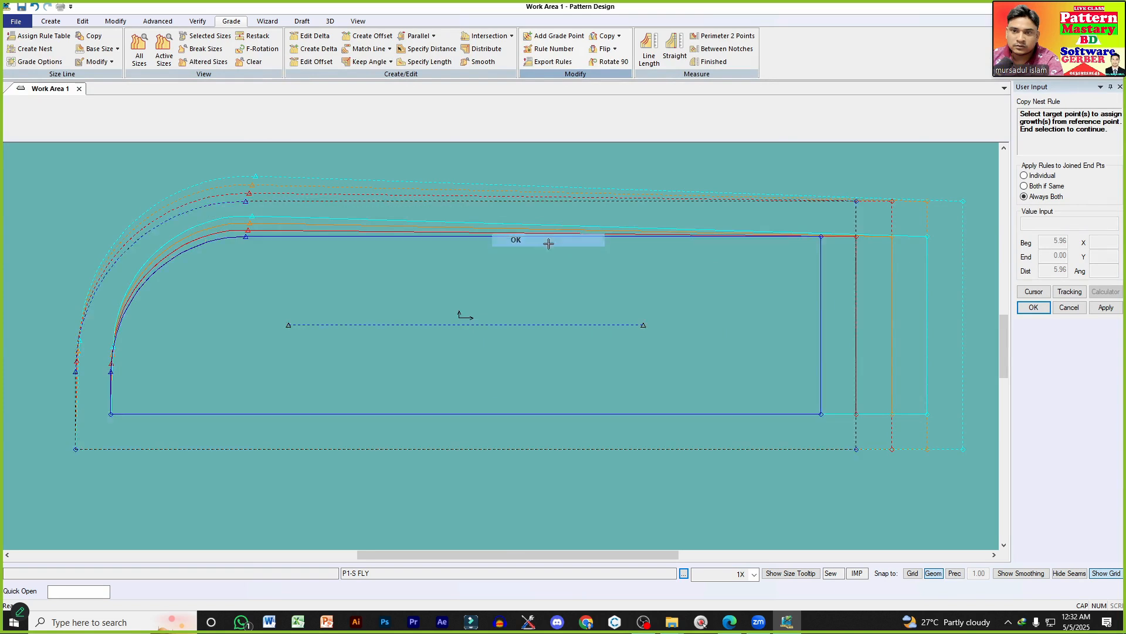
Step: Select the graded fly's whole perimeter for a Normal trace that copies the original category and maintains the graded nest
{"action": "middle_click_drag", "start_coordinate": [303, 289], "coordinate": [355, 287]}
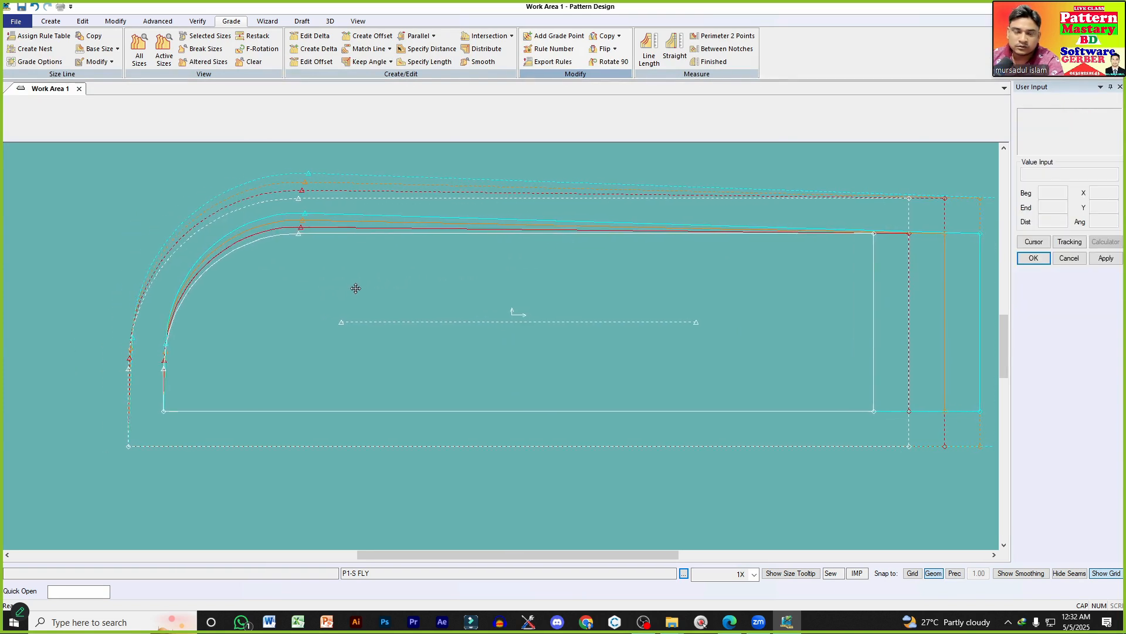
{"action": "scroll", "coordinate": [258, 239], "scroll_direction": "up", "scroll_amount": 5}
{"action": "scroll", "coordinate": [320, 245], "scroll_direction": "down", "scroll_amount": 5}
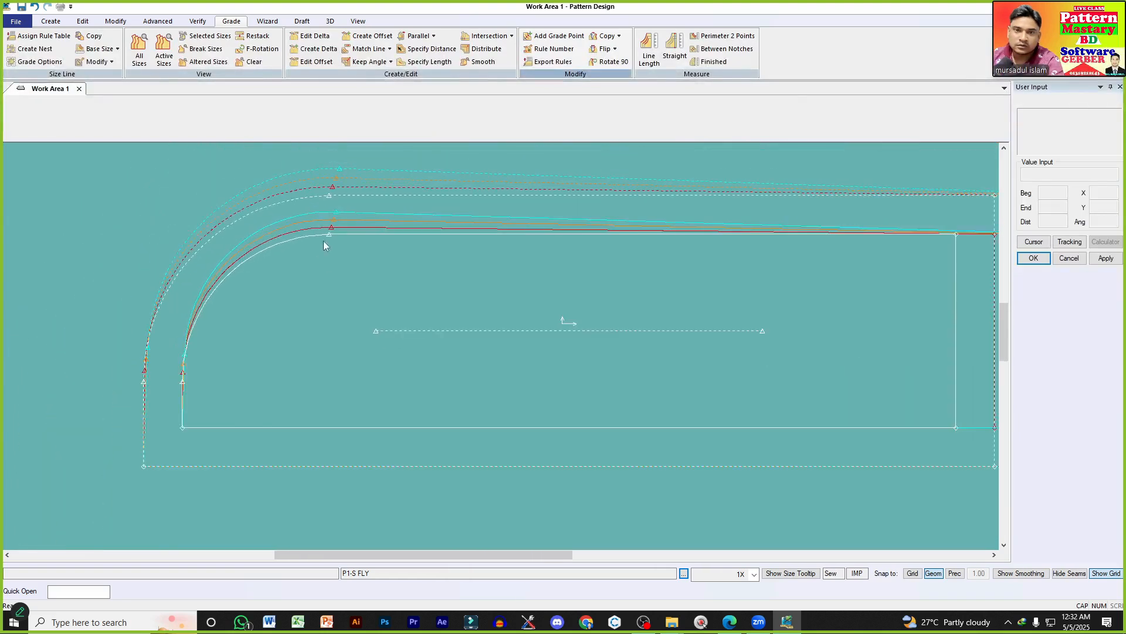
{"action": "left_click", "coordinate": [313, 272]}
{"action": "middle_click_drag", "start_coordinate": [326, 281], "coordinate": [317, 274]}
{"action": "key", "text": "t"}
{"action": "left_click", "coordinate": [314, 227]}
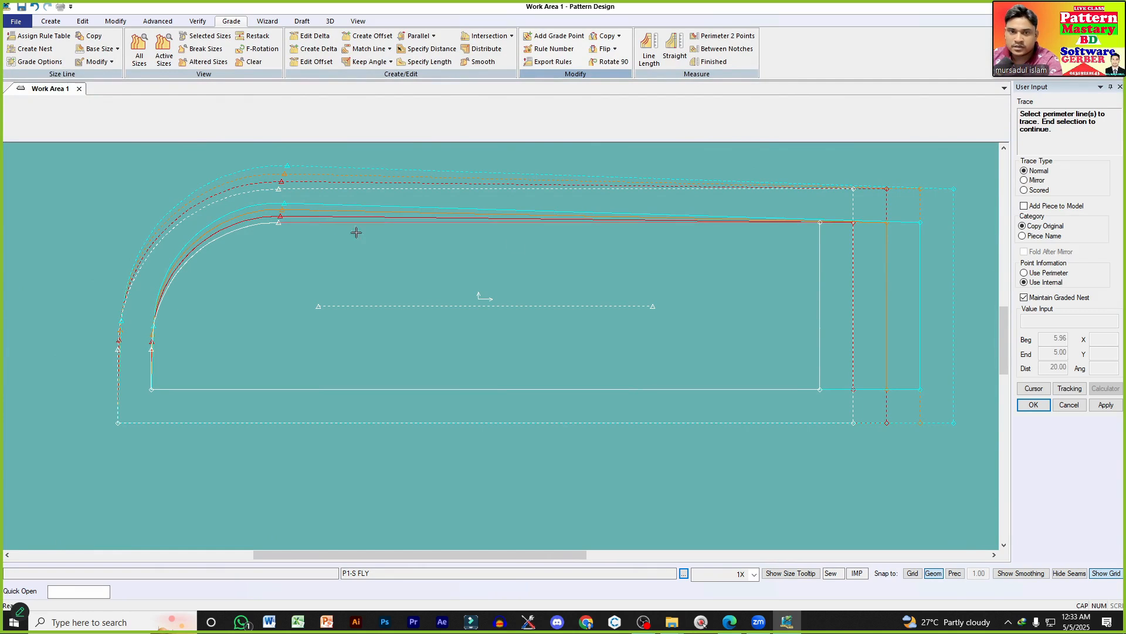
{"action": "left_click", "coordinate": [820, 379]}
{"action": "left_click", "coordinate": [791, 389]}
{"action": "left_click", "coordinate": [268, 228]}
{"action": "left_click", "coordinate": [565, 324]}
{"action": "right_click", "coordinate": [571, 247]}
{"action": "left_click", "coordinate": [589, 254]}
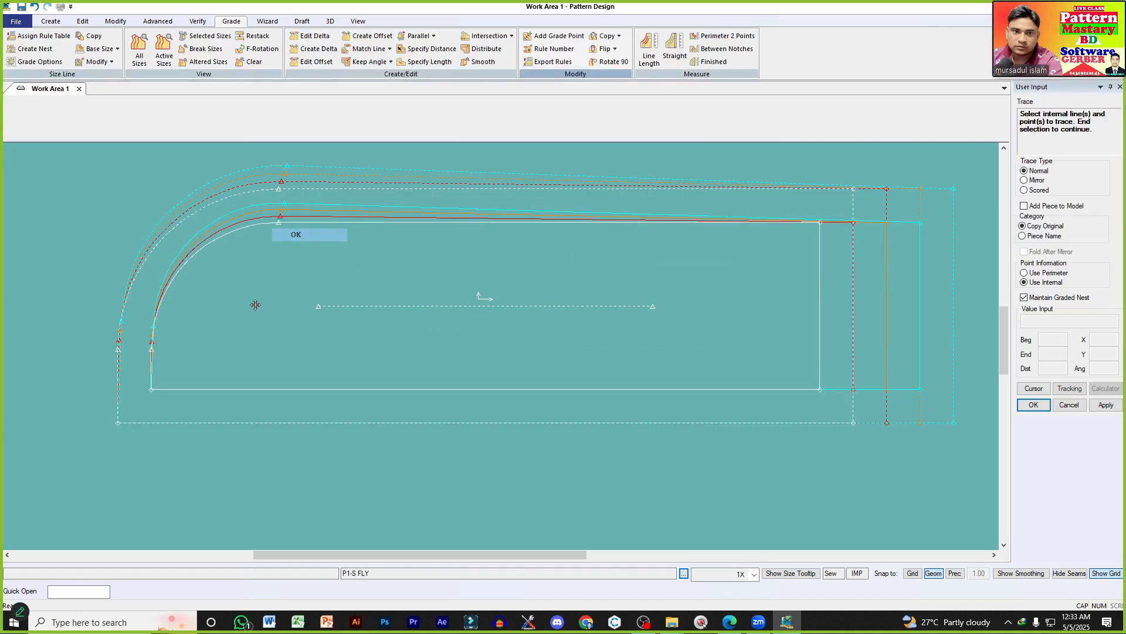
Step: Place the traced copy of the fly in the work area and name it P1-S FLY2
{"action": "left_click", "coordinate": [229, 317]}
{"action": "scroll", "coordinate": [533, 314], "scroll_direction": "down", "scroll_amount": 3}
{"action": "right_click", "coordinate": [504, 217]}
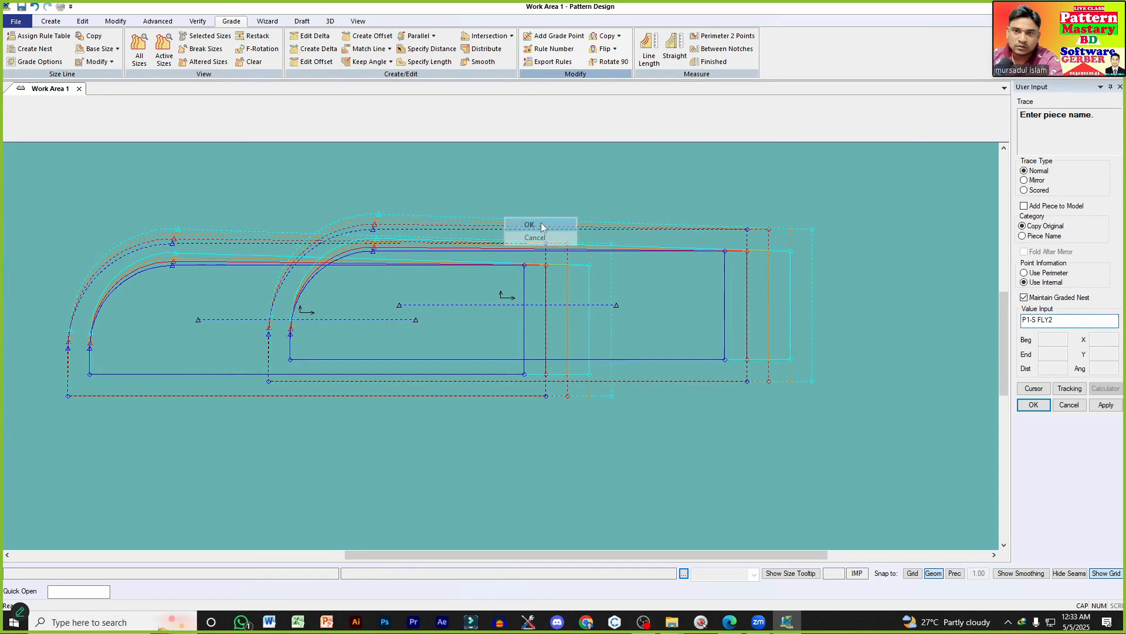
{"action": "left_click", "coordinate": [542, 226]}
{"action": "right_click", "coordinate": [635, 242]}
{"action": "left_click", "coordinate": [651, 248]}
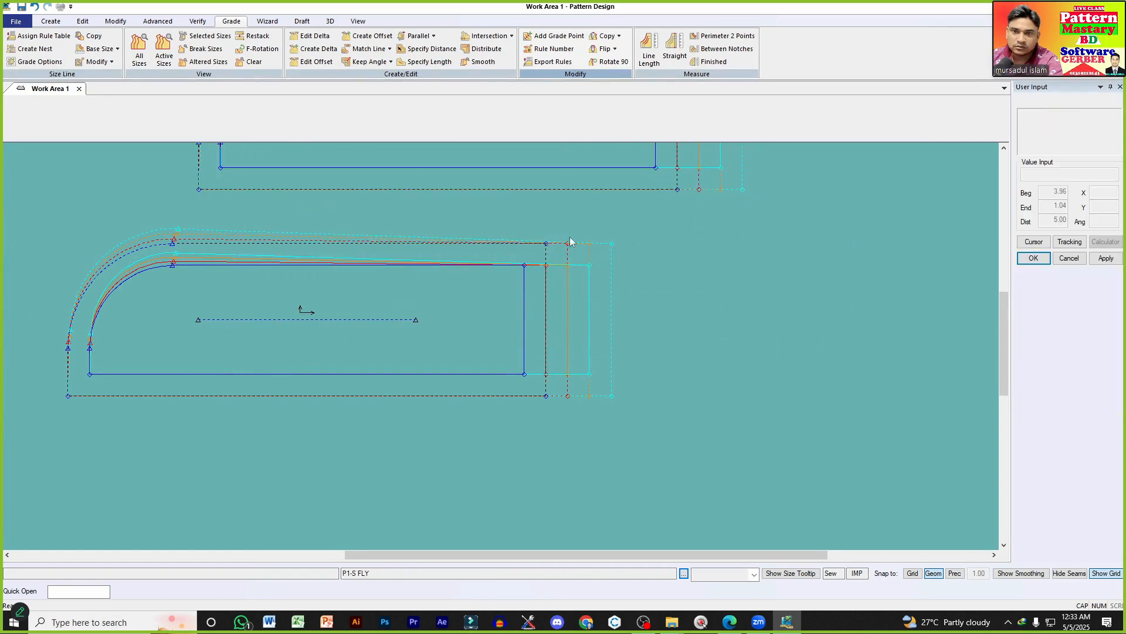
Step: Try to add a grade point at the upper end of the corner curve on P1-S FLY2
{"action": "left_click_drag", "start_coordinate": [380, 354], "coordinate": [520, 354]}
{"action": "scroll", "coordinate": [529, 350], "scroll_direction": "up", "scroll_amount": 4}
{"action": "scroll", "coordinate": [551, 349], "scroll_direction": "down", "scroll_amount": 1}
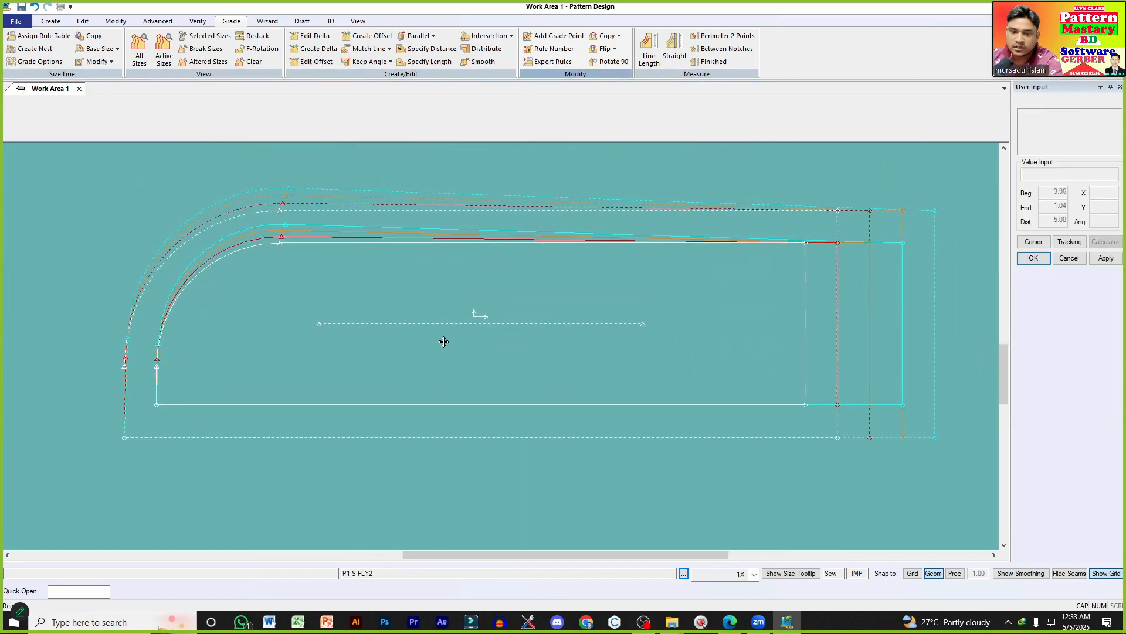
{"action": "scroll", "coordinate": [445, 342], "scroll_direction": "up", "scroll_amount": 1}
{"action": "key", "text": "g"}
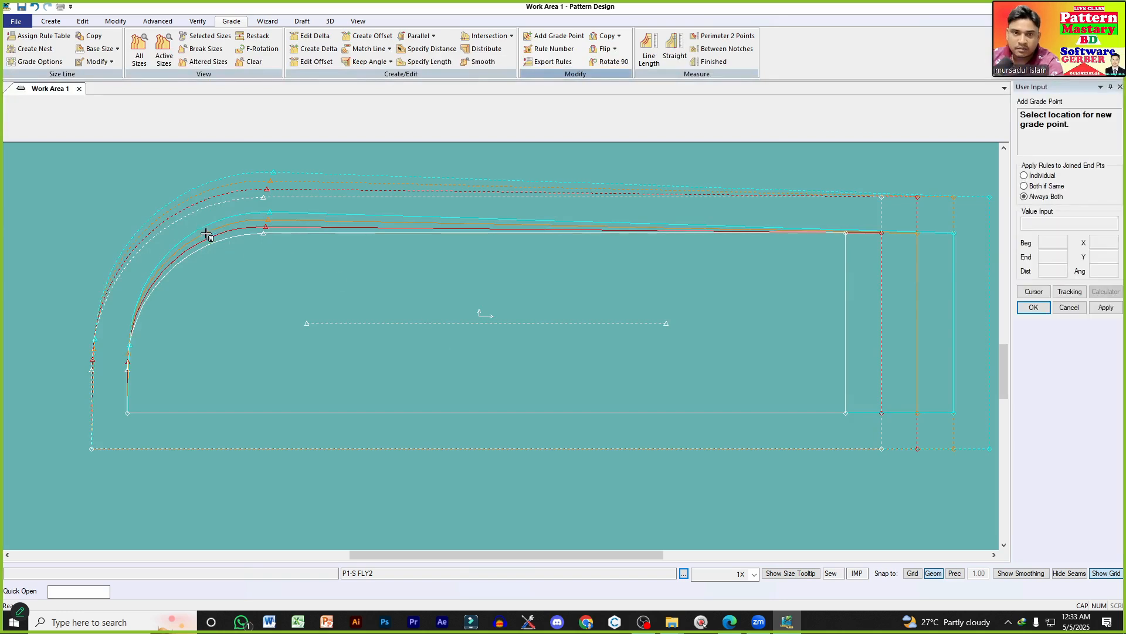
{"action": "left_click", "coordinate": [264, 233]}
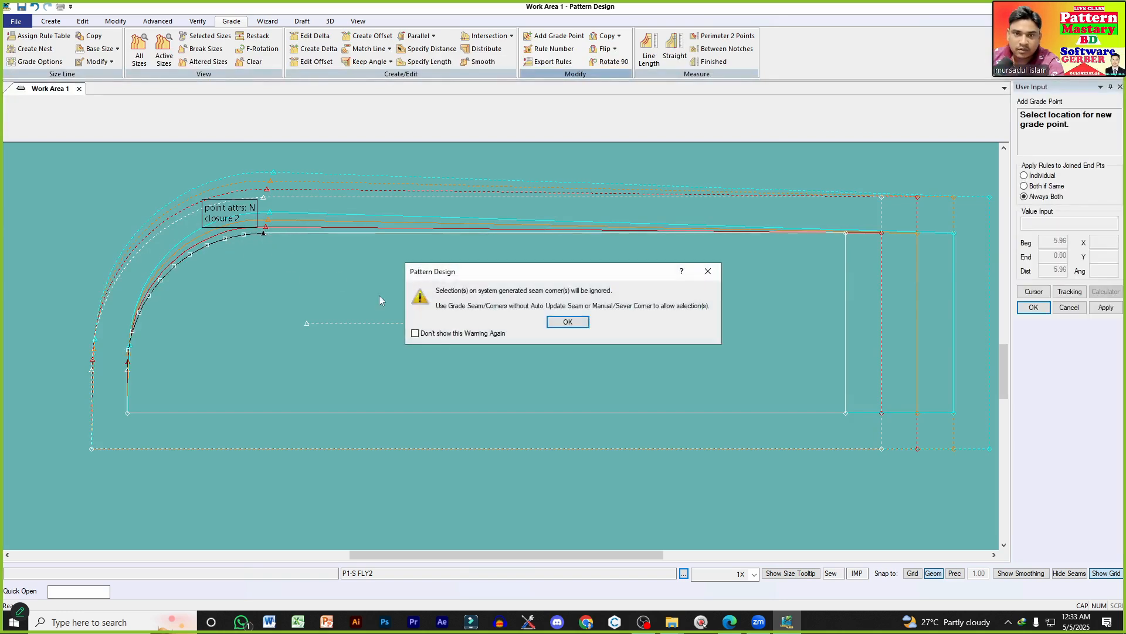
{"action": "left_click", "coordinate": [568, 322]}
{"action": "right_click", "coordinate": [544, 270]}
{"action": "left_click", "coordinate": [601, 277]}
{"action": "scroll", "coordinate": [424, 315], "scroll_direction": "up", "scroll_amount": 1}
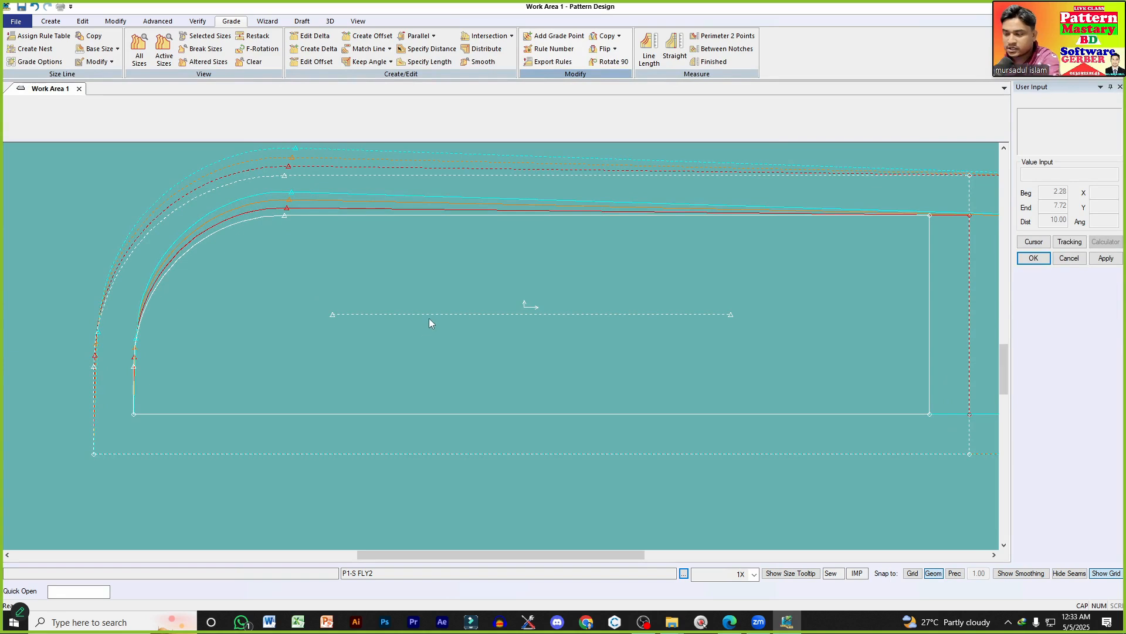
Step: Split the perimeter line of P1-S FLY2 at the upper end of its corner curve
{"action": "key", "text": "s"}
{"action": "left_click", "coordinate": [284, 215]}
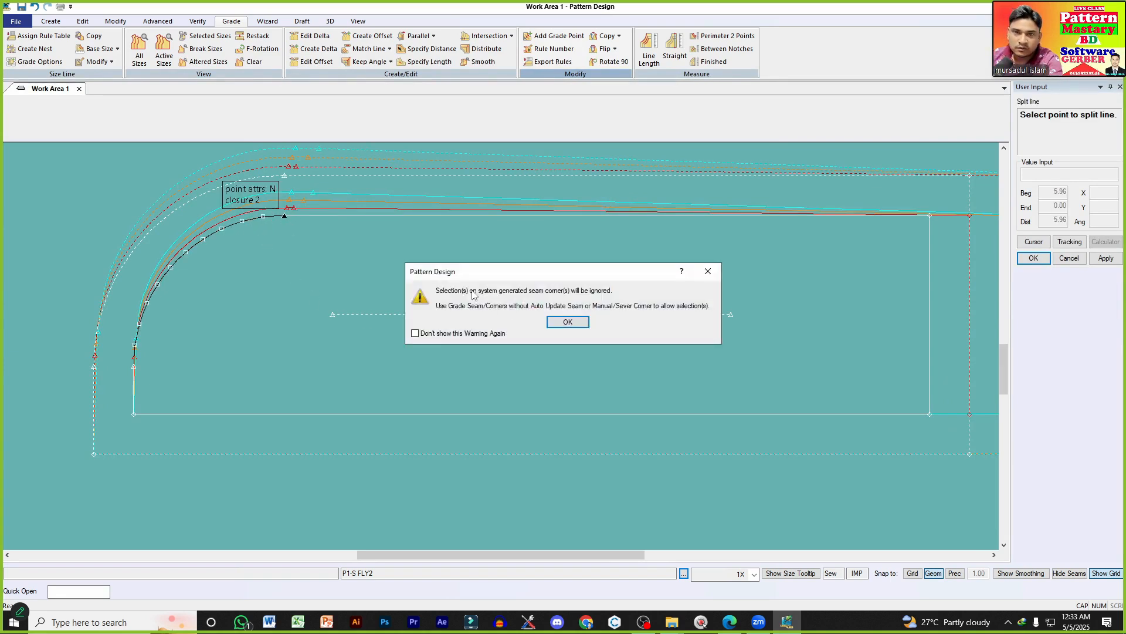
{"action": "left_click", "coordinate": [551, 324]}
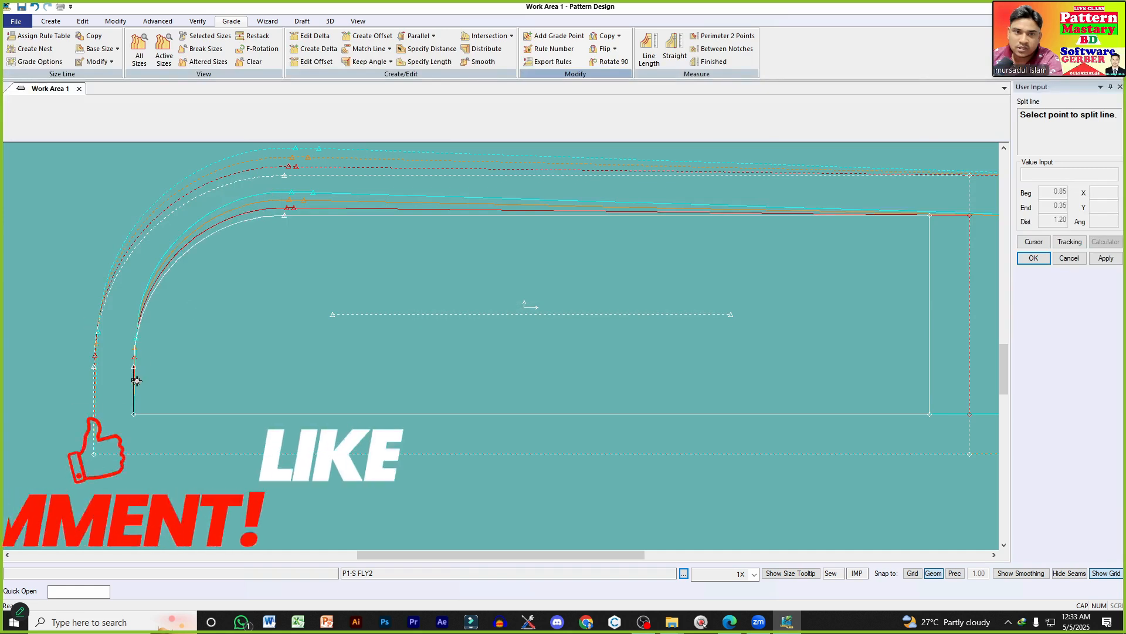
{"action": "right_click", "coordinate": [485, 219]}
{"action": "left_click", "coordinate": [489, 231]}
Step: Delete both fly pieces, P1-S FLY and P1-S FLY2, from the work area
{"action": "scroll", "coordinate": [583, 303], "scroll_direction": "down", "scroll_amount": 2}
{"action": "middle_click_drag", "start_coordinate": [582, 303], "coordinate": [525, 312]}
{"action": "key", "text": "Delete"}
{"action": "left_click", "coordinate": [460, 357]}
{"action": "right_click", "coordinate": [630, 260]}
{"action": "left_click", "coordinate": [630, 260]}
{"action": "right_click", "coordinate": [627, 262]}
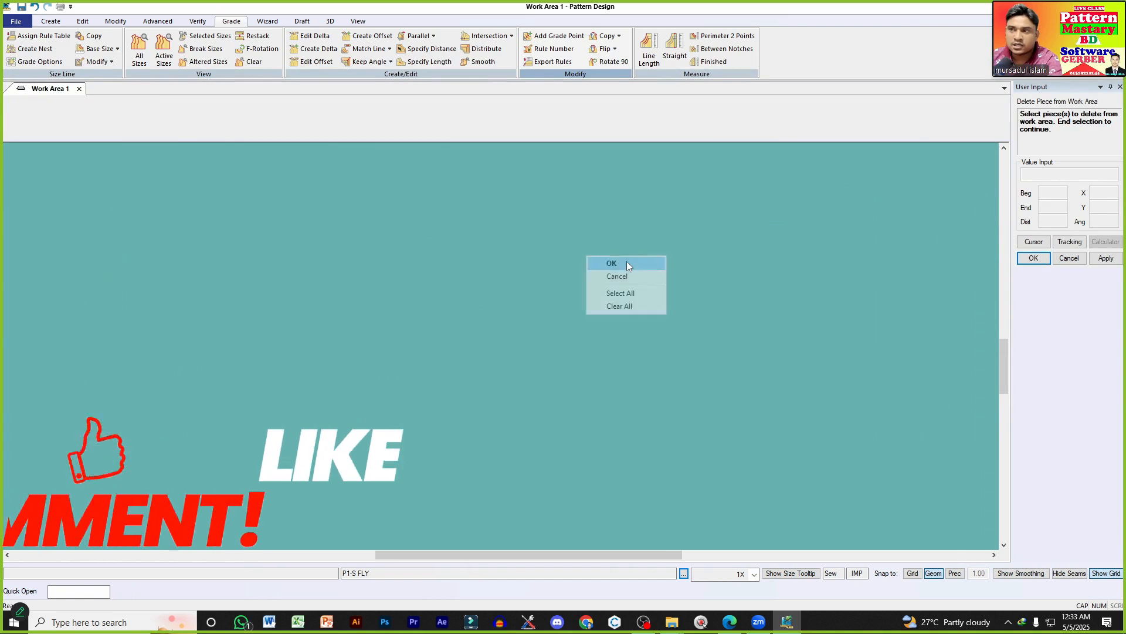
{"action": "left_click", "coordinate": [624, 262]}
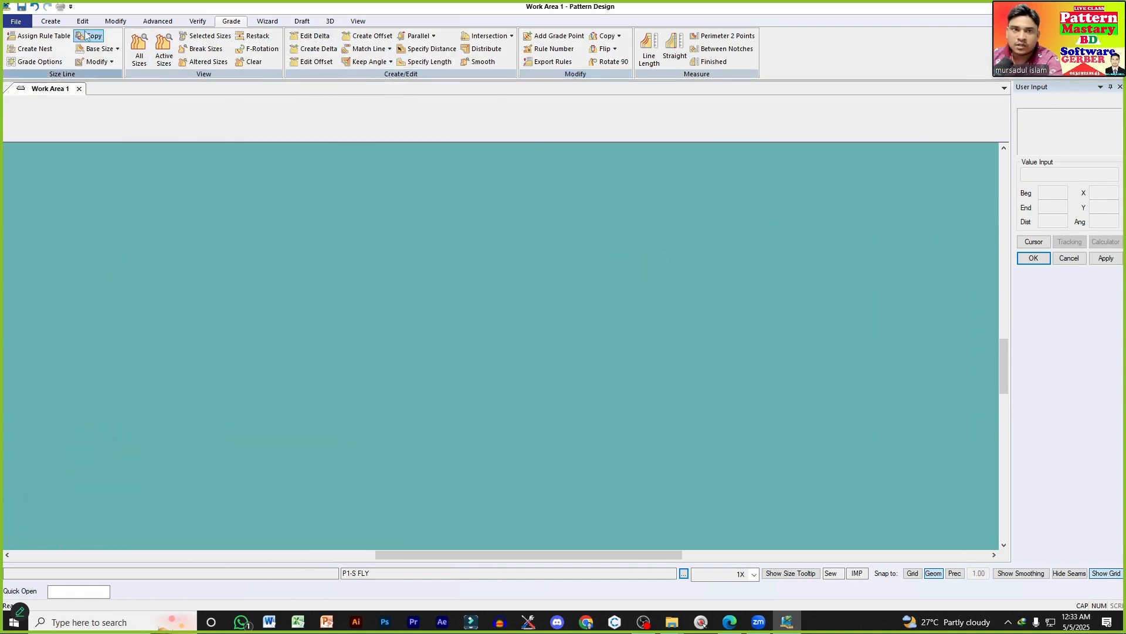
Step: Create a new horizontal rectangular piece about 2.1 high in the empty work area
{"action": "left_click", "coordinate": [51, 21]}
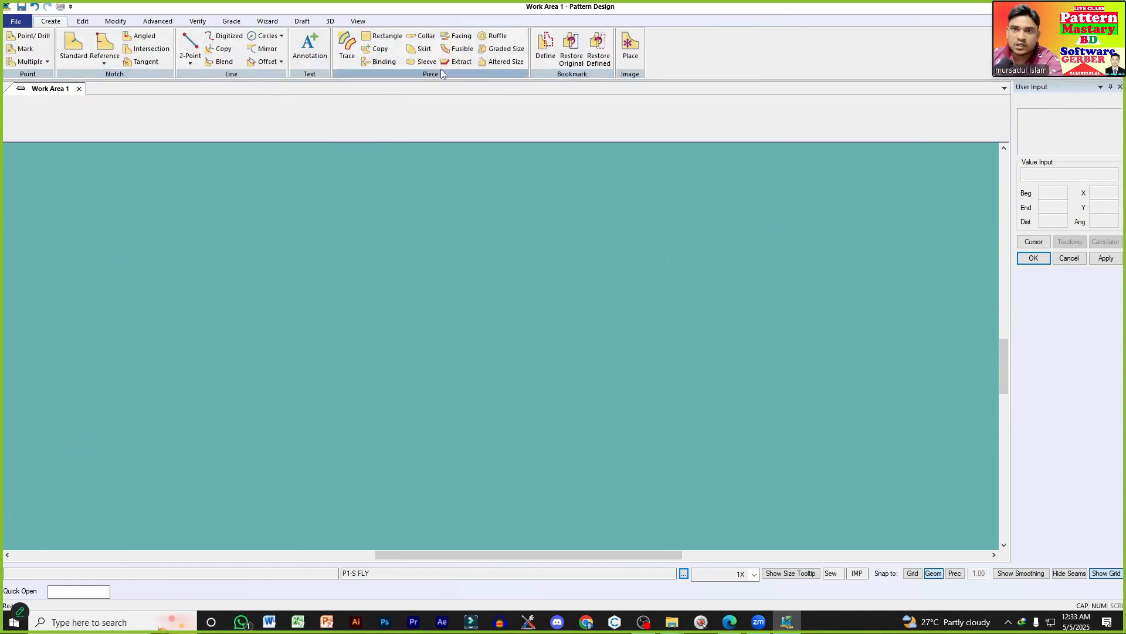
{"action": "left_click", "coordinate": [384, 35]}
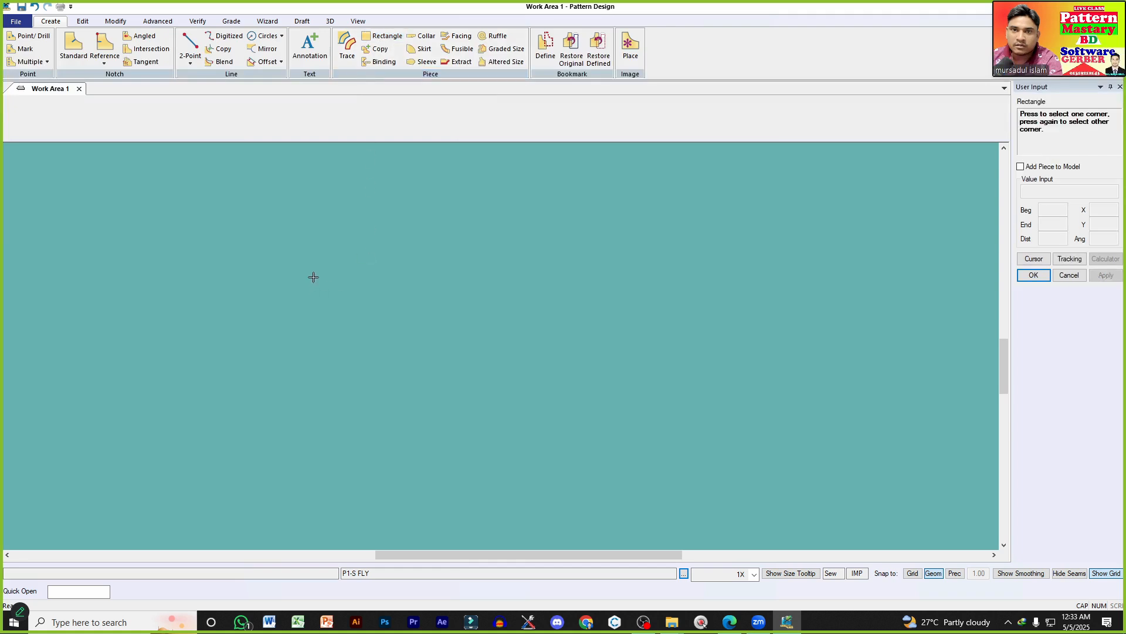
{"action": "left_click", "coordinate": [600, 352]}
{"action": "right_click", "coordinate": [672, 241]}
{"action": "left_click", "coordinate": [681, 246]}
{"action": "right_click", "coordinate": [516, 242]}
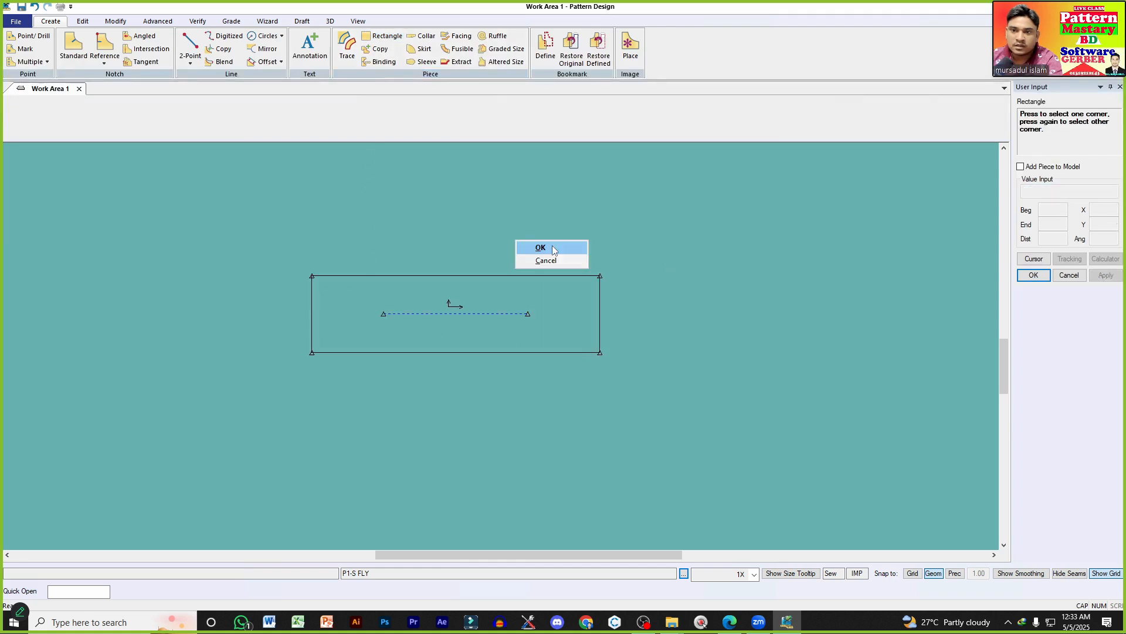
{"action": "left_click", "coordinate": [525, 246]}
Step: Draw a 2-Point Curve from the rectangle's lower-left corner to its top edge, bowed outward to round the upper-left corner
{"action": "scroll", "coordinate": [353, 328], "scroll_direction": "up", "scroll_amount": 1}
{"action": "left_click", "coordinate": [191, 63]}
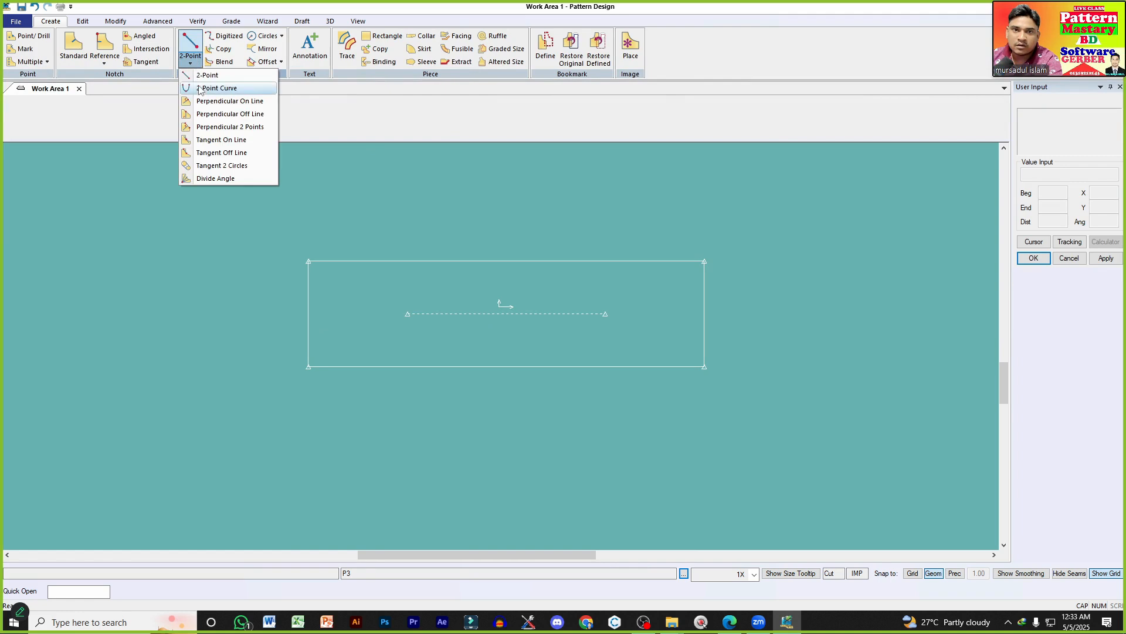
{"action": "left_click", "coordinate": [227, 111]}
{"action": "scroll", "coordinate": [366, 404], "scroll_direction": "up", "scroll_amount": 1}
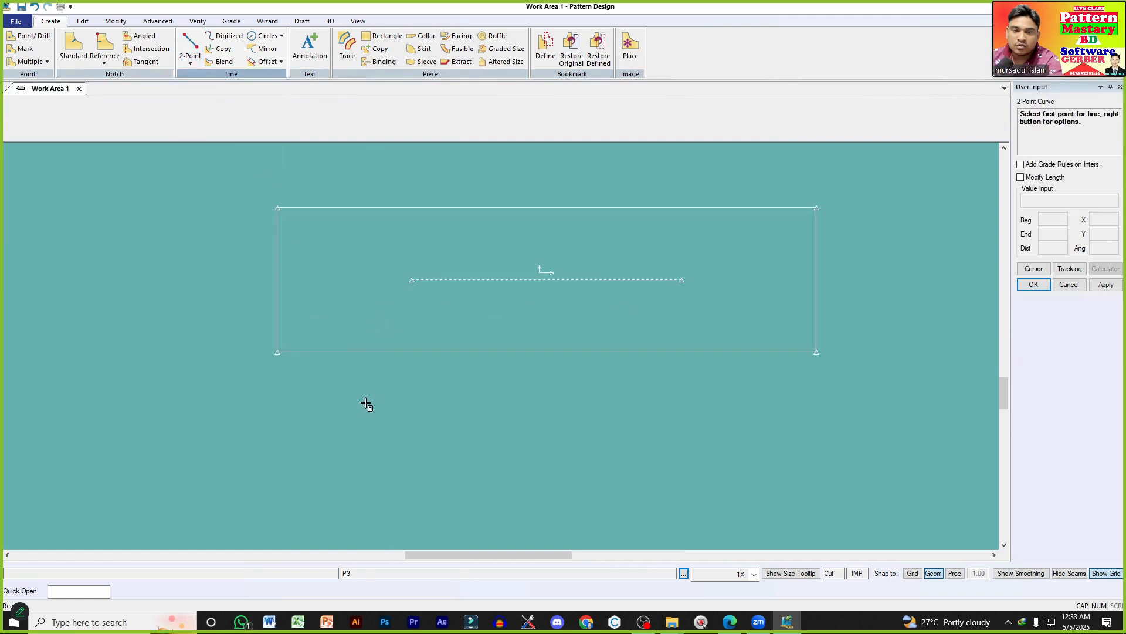
{"action": "left_click", "coordinate": [278, 352]}
{"action": "scroll", "coordinate": [364, 226], "scroll_direction": "up", "scroll_amount": 1}
{"action": "left_click", "coordinate": [357, 245]}
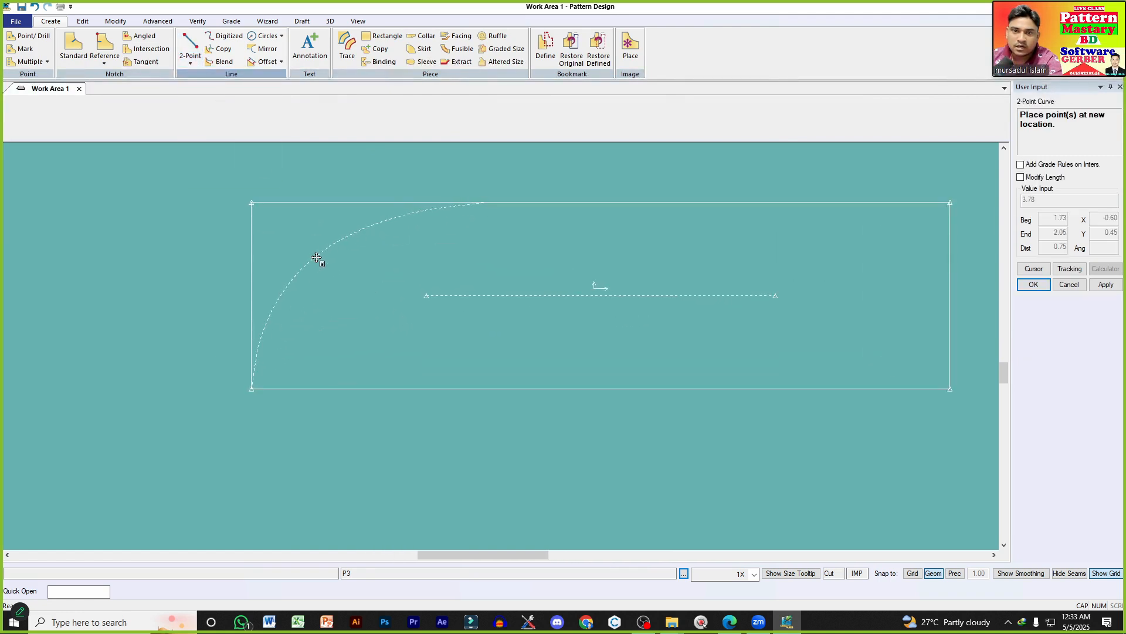
{"action": "left_click", "coordinate": [308, 242]}
{"action": "right_click", "coordinate": [568, 186]}
{"action": "left_click", "coordinate": [568, 187]}
Step: Trace the corner curve with the adjoining top, right and bottom edges as a new piece, placed just below the rectangle
{"action": "middle_click_drag", "start_coordinate": [499, 269], "coordinate": [452, 277]}
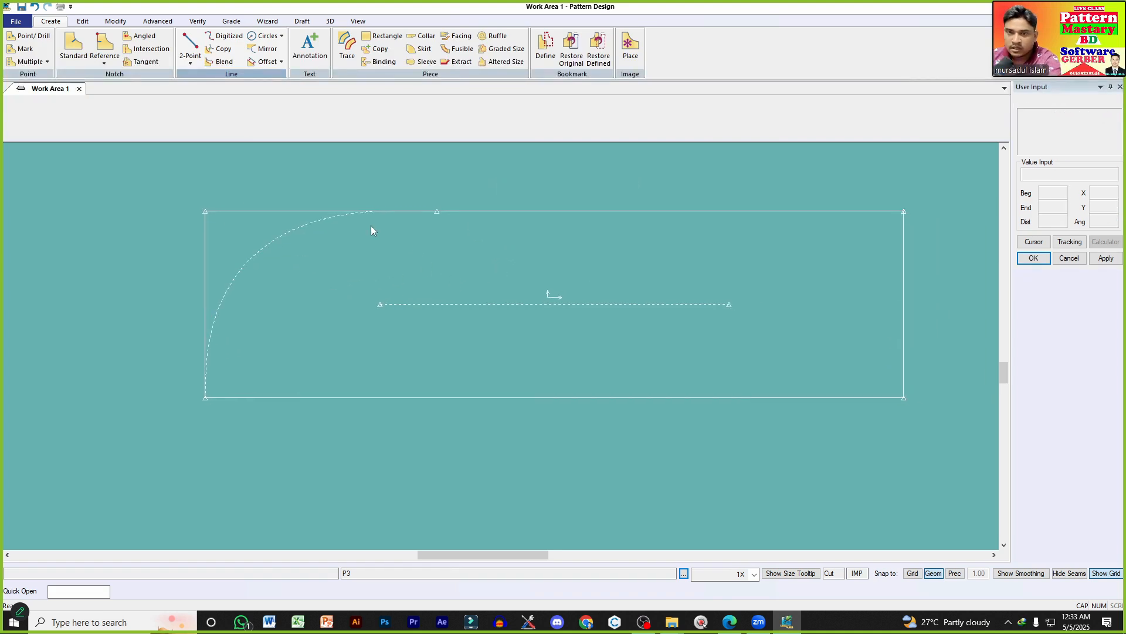
{"action": "key", "text": "t"}
{"action": "left_click", "coordinate": [342, 220]}
{"action": "left_click", "coordinate": [494, 214]}
{"action": "left_click", "coordinate": [907, 375]}
{"action": "left_click", "coordinate": [792, 397]}
{"action": "right_click", "coordinate": [694, 265]}
{"action": "left_click", "coordinate": [694, 267]}
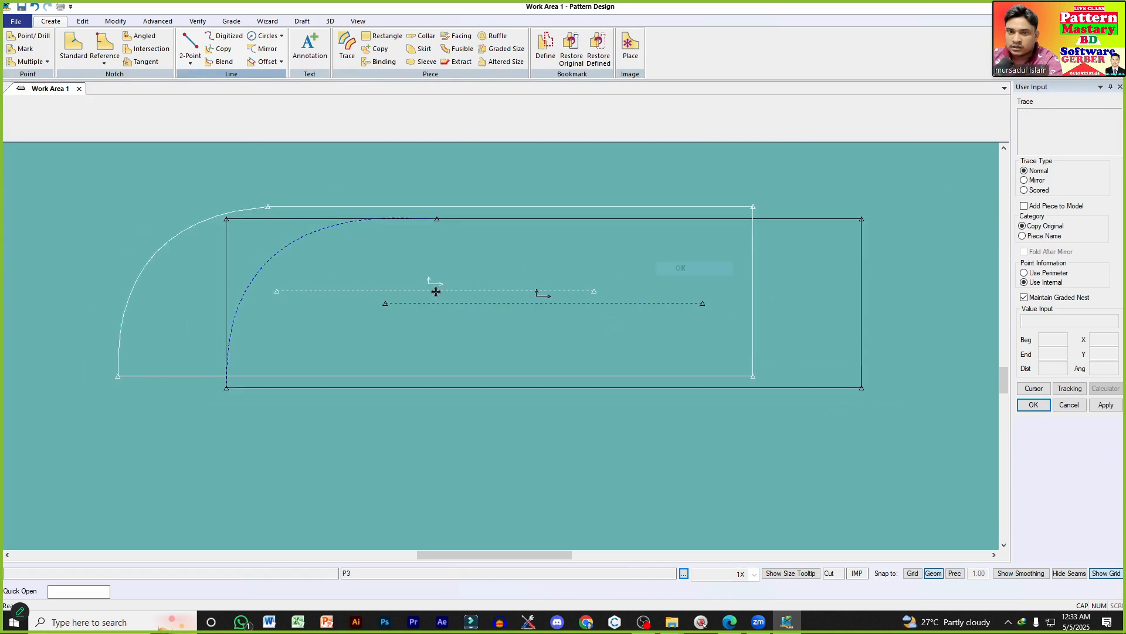
{"action": "scroll", "coordinate": [440, 288], "scroll_direction": "down", "scroll_amount": 2}
{"action": "left_click", "coordinate": [514, 390]}
{"action": "right_click", "coordinate": [777, 260]}
{"action": "left_click", "coordinate": [778, 260]}
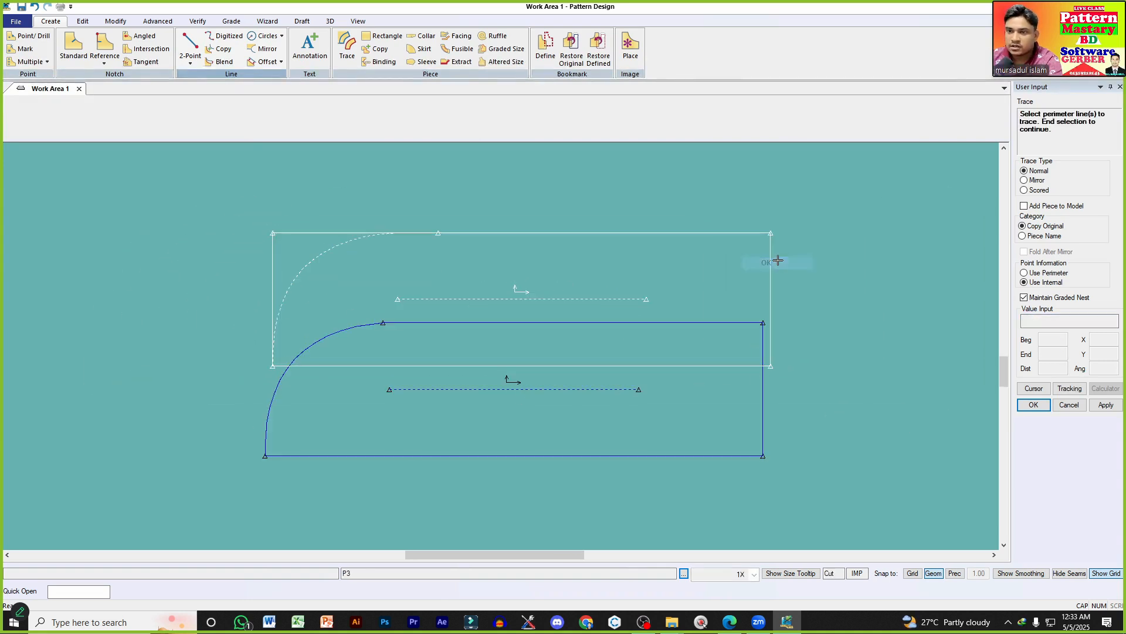
{"action": "key", "text": "Escape"}
Step: Move the original rectangle clear of the traced piece and delete it from the work area
{"action": "left_click", "coordinate": [645, 262]}
{"action": "left_click", "coordinate": [588, 230]}
{"action": "key", "text": "Delete"}
{"action": "left_click", "coordinate": [410, 252]}
{"action": "right_click", "coordinate": [549, 225]}
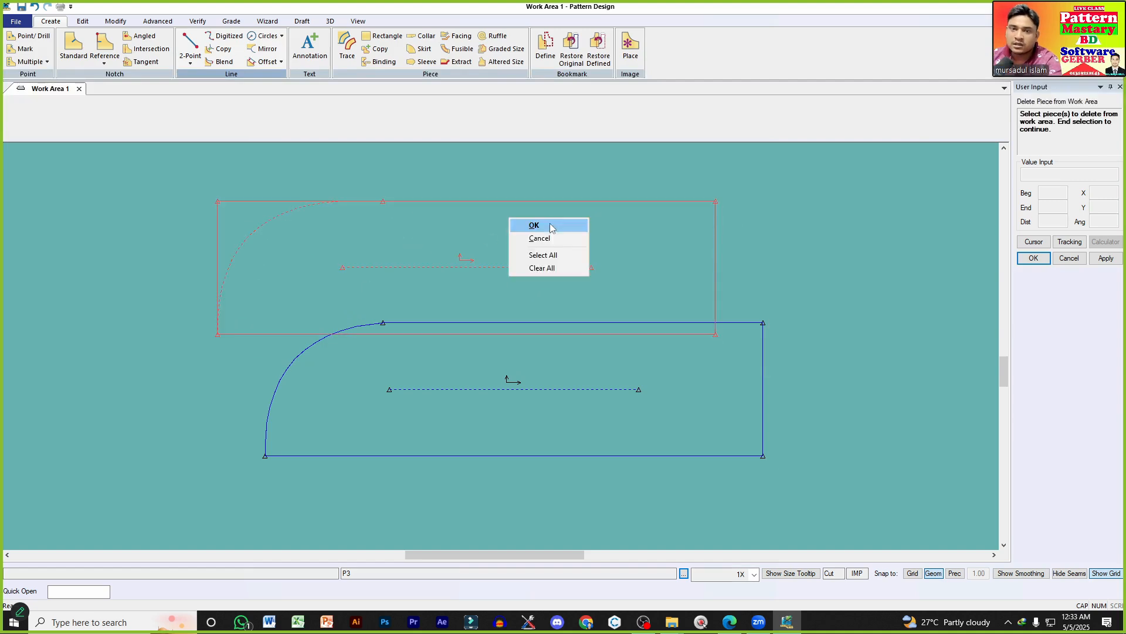
{"action": "left_click", "coordinate": [549, 227]}
Step: Add grade points at both ends of the traced piece's curve and at its two right-hand corners
{"action": "left_click", "coordinate": [528, 390]}
{"action": "key", "text": "g"}
{"action": "left_click", "coordinate": [259, 385]}
{"action": "left_click", "coordinate": [378, 250]}
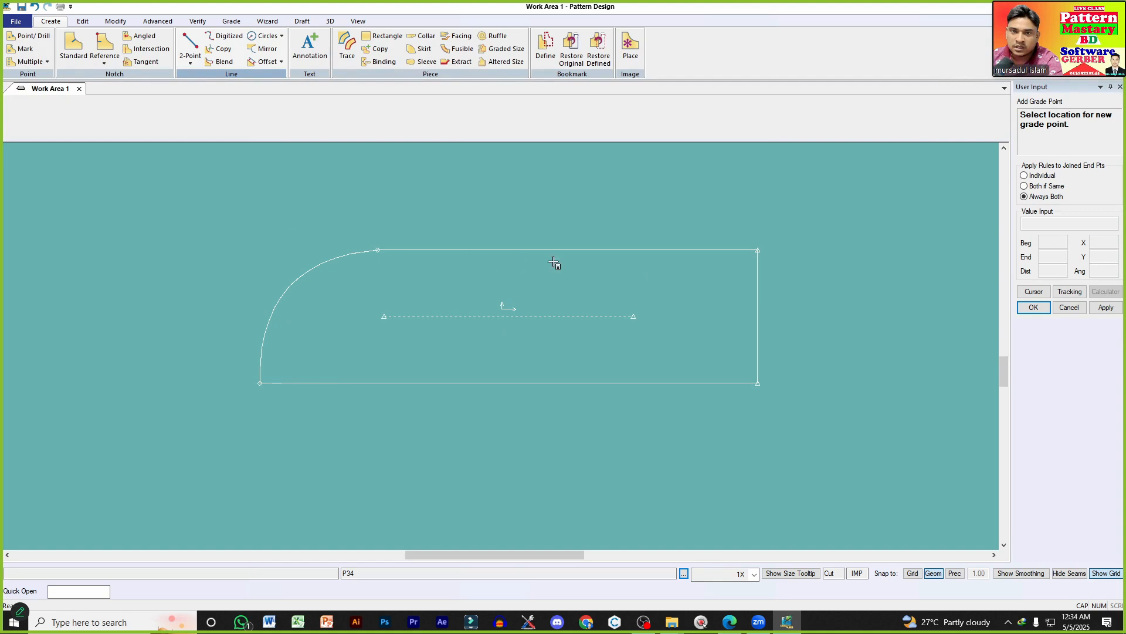
{"action": "left_click", "coordinate": [758, 250]}
{"action": "left_click", "coordinate": [758, 383]}
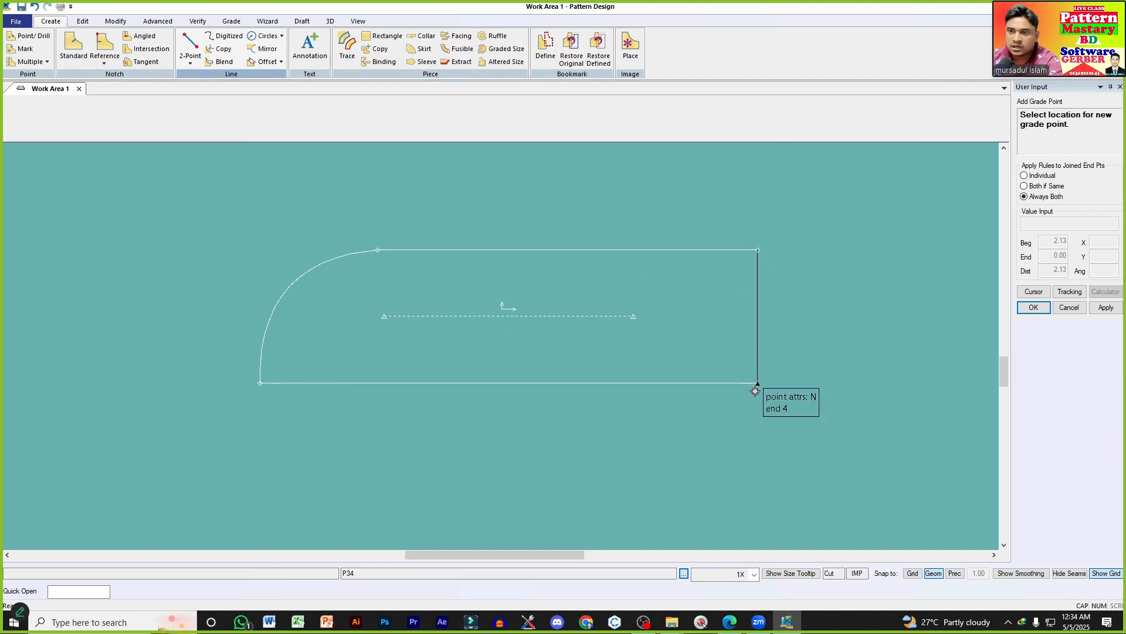
{"action": "right_click", "coordinate": [817, 266]}
{"action": "left_click", "coordinate": [827, 269]}
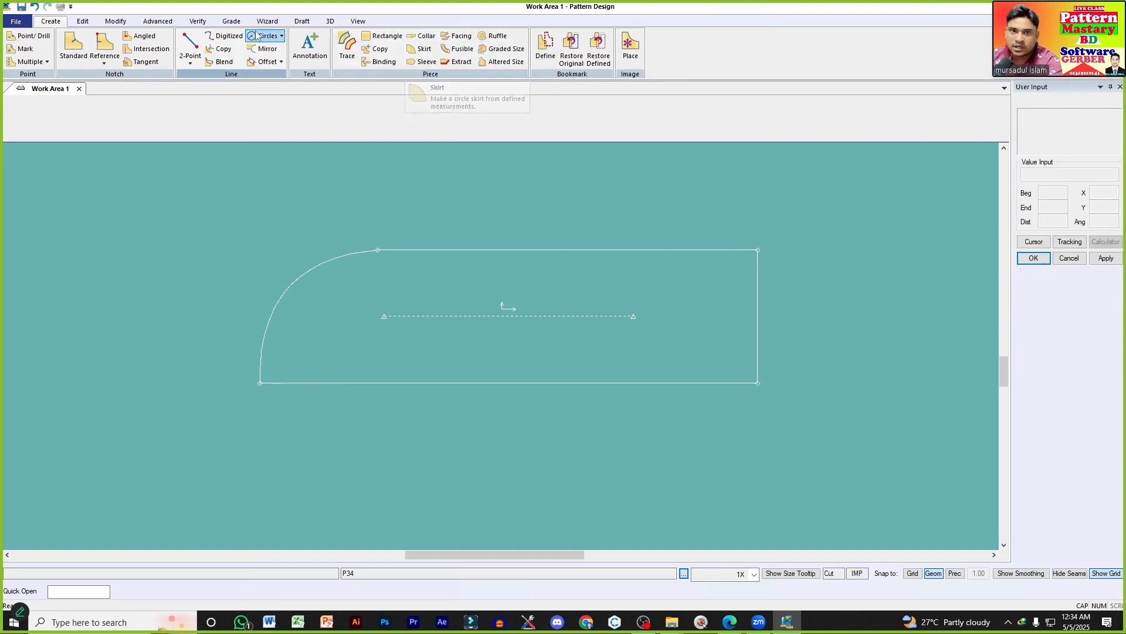
Step: Edit the grading of the piece's two right-hand corners, setting Delta X to 1 for each break from 1X to 4X
{"action": "left_click", "coordinate": [231, 22]}
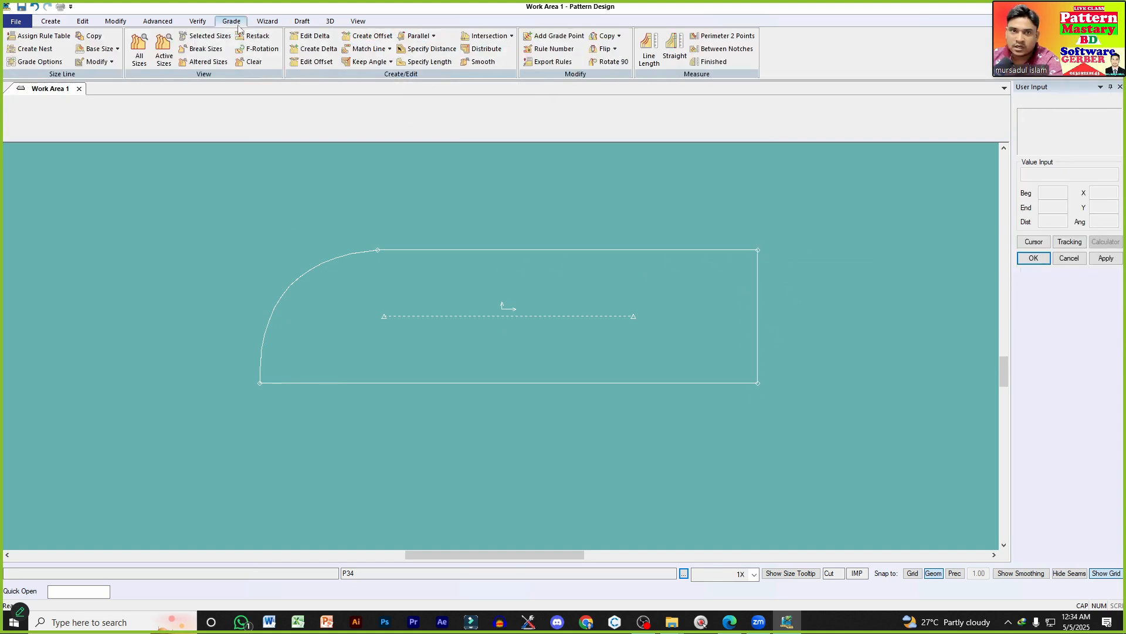
{"action": "left_click", "coordinate": [310, 36]}
{"action": "left_click", "coordinate": [759, 250]}
{"action": "right_click", "coordinate": [840, 289]}
{"action": "left_click", "coordinate": [849, 293]}
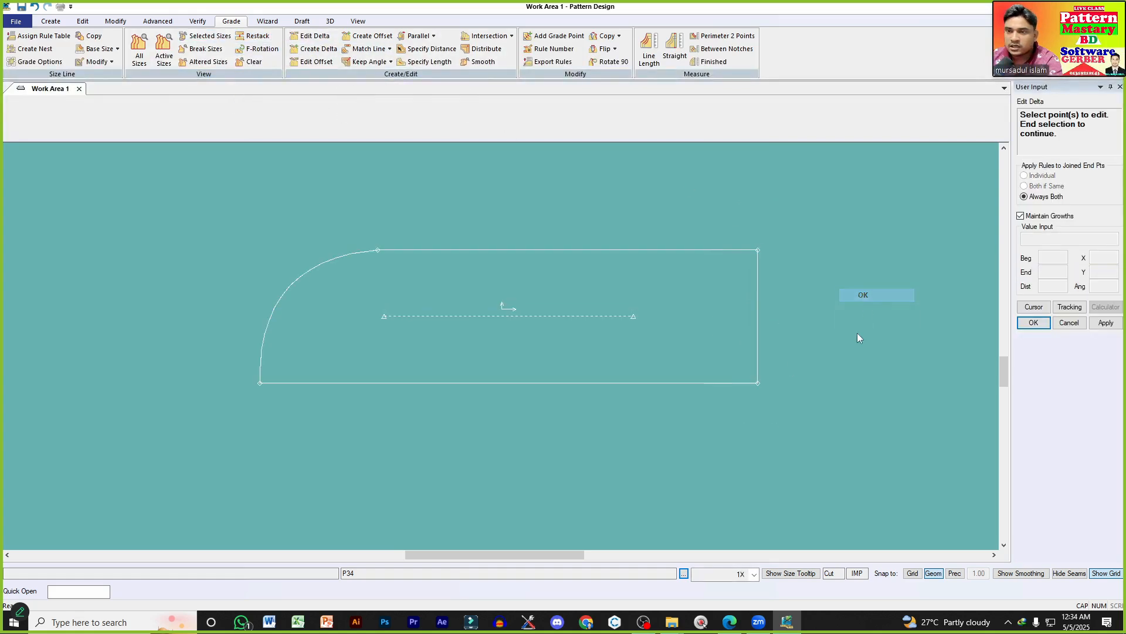
{"action": "left_click", "coordinate": [856, 248]}
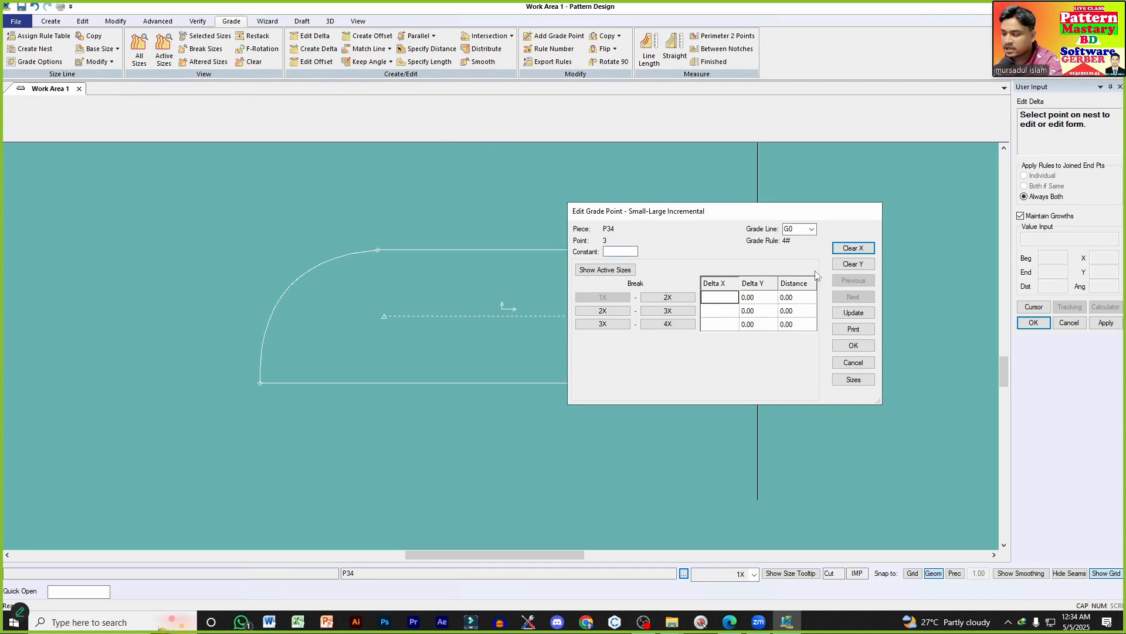
{"action": "type", "text": "1"}
{"action": "left_click", "coordinate": [847, 315]}
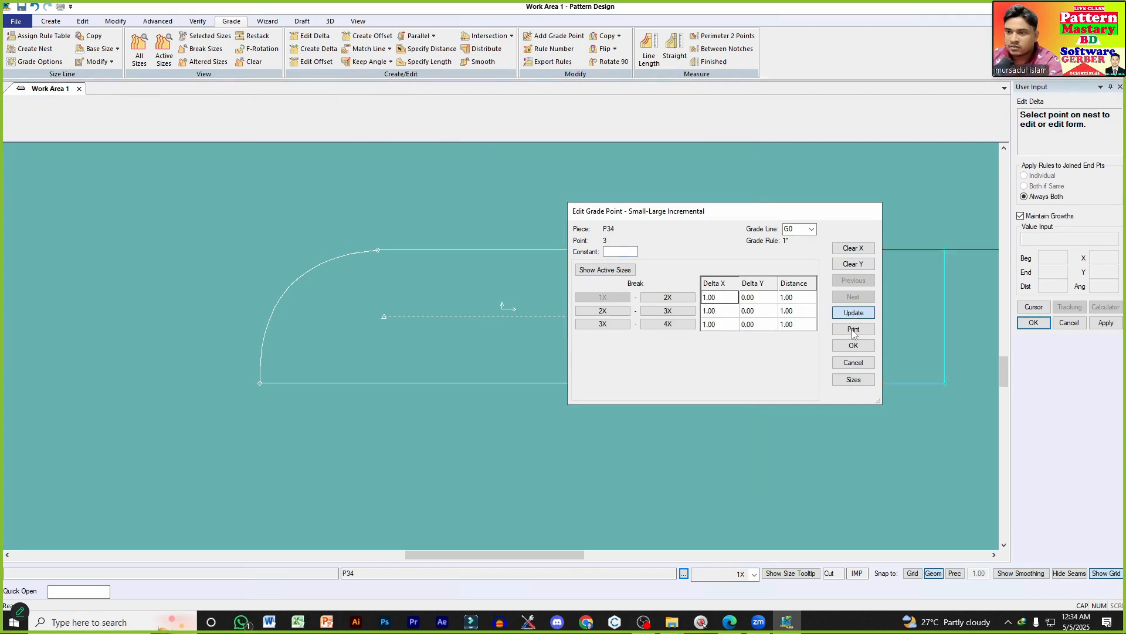
{"action": "left_click", "coordinate": [850, 346]}
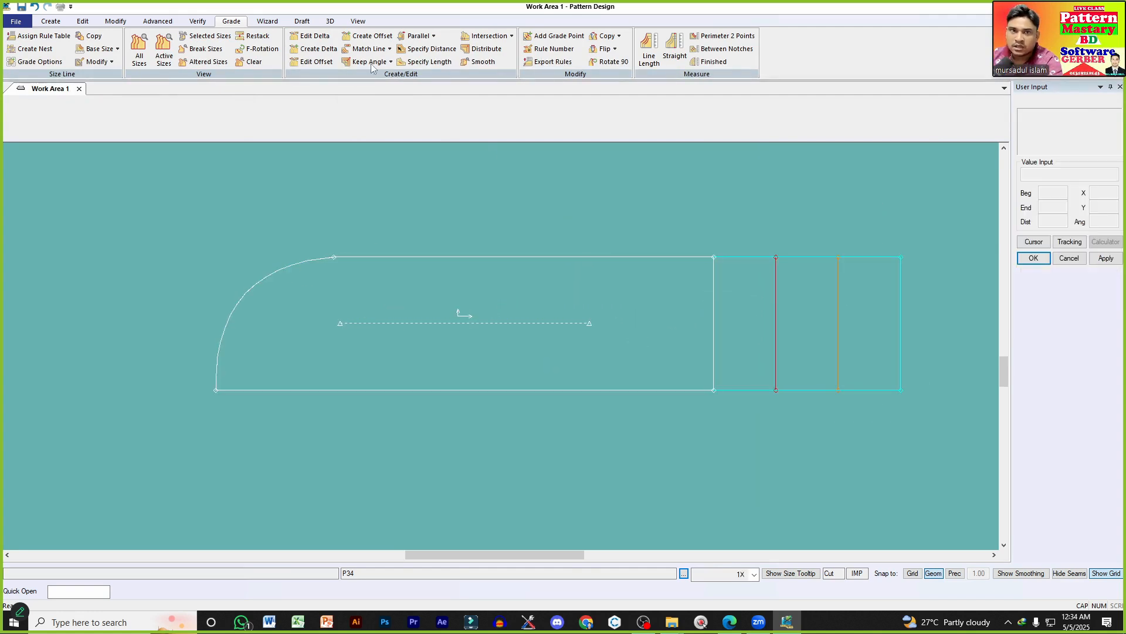
Step: Define a Manual - Even seam allowance of 1 around the whole perimeter of the graded piece
{"action": "left_click", "coordinate": [158, 20]}
{"action": "left_click", "coordinate": [142, 50]}
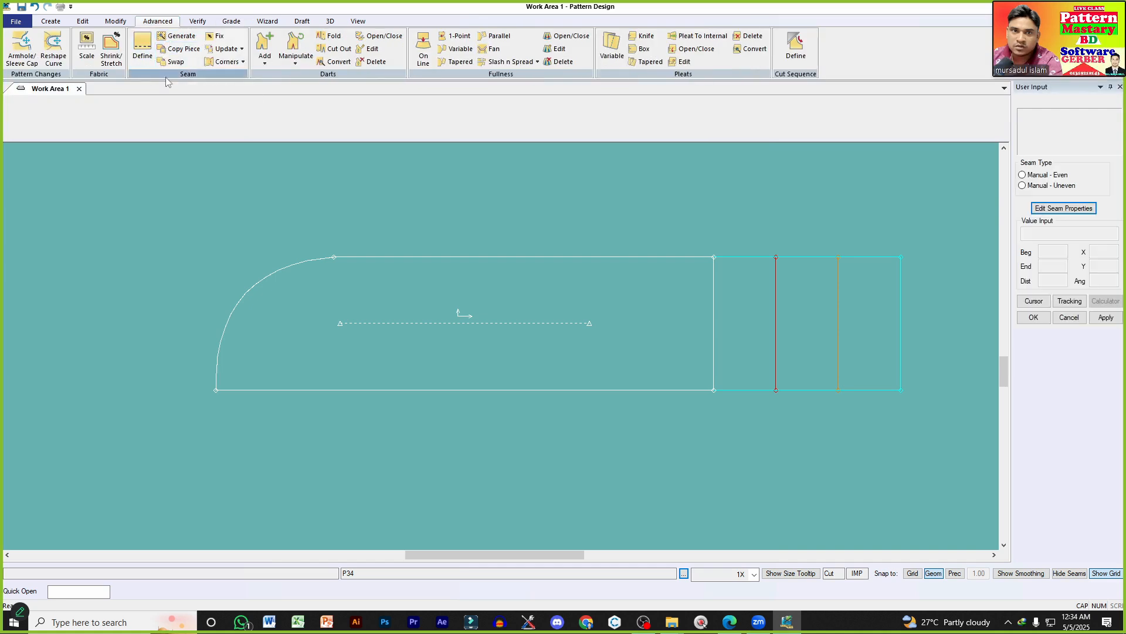
{"action": "right_click", "coordinate": [586, 267]}
{"action": "left_click", "coordinate": [589, 266]}
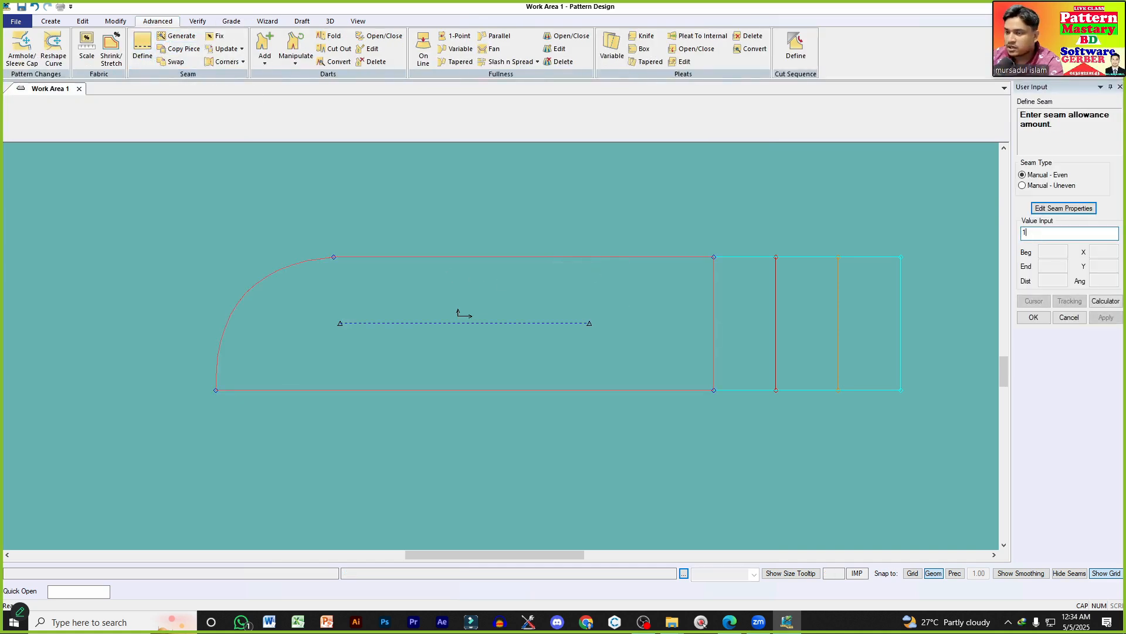
{"action": "left_click", "coordinate": [1036, 321]}
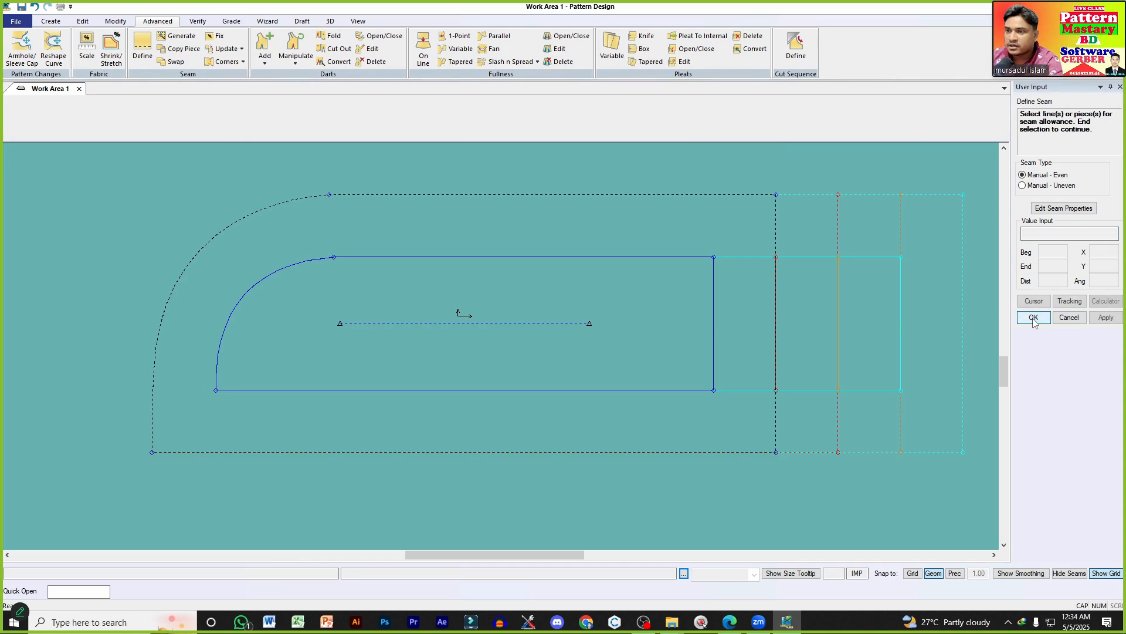
Step: End the Define Seam command and look over the graded piece with its seam allowance
{"action": "right_click", "coordinate": [599, 280]}
{"action": "left_click", "coordinate": [606, 287]}
{"action": "scroll", "coordinate": [580, 332], "scroll_direction": "down", "scroll_amount": 4}
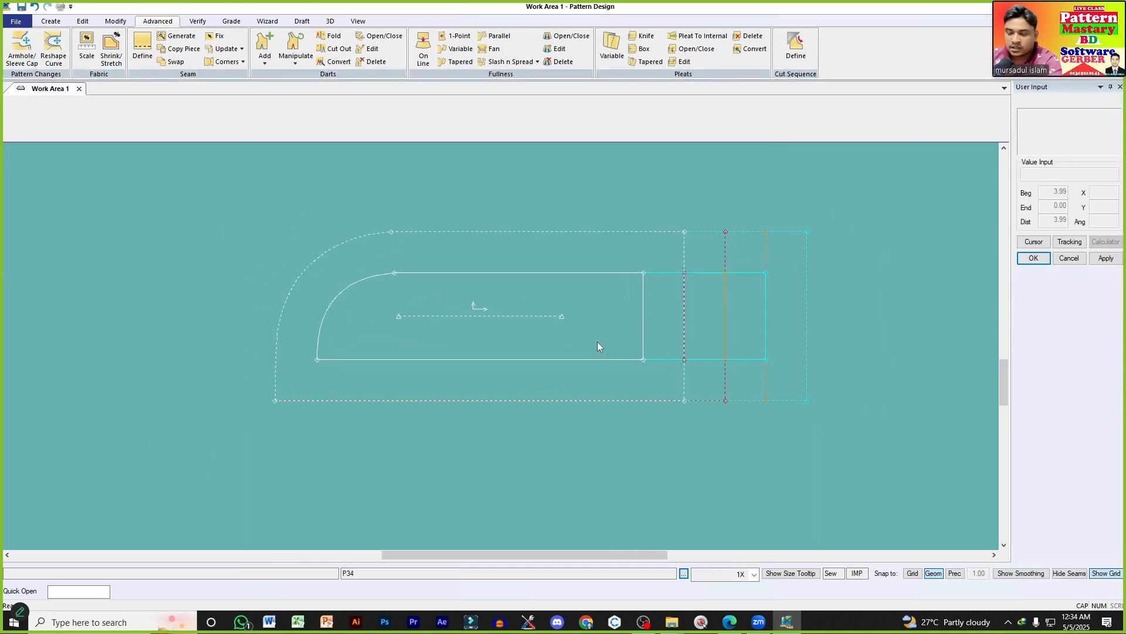
{"action": "scroll", "coordinate": [597, 347], "scroll_direction": "up", "scroll_amount": 4}
{"action": "scroll", "coordinate": [557, 353], "scroll_direction": "down", "scroll_amount": 2}
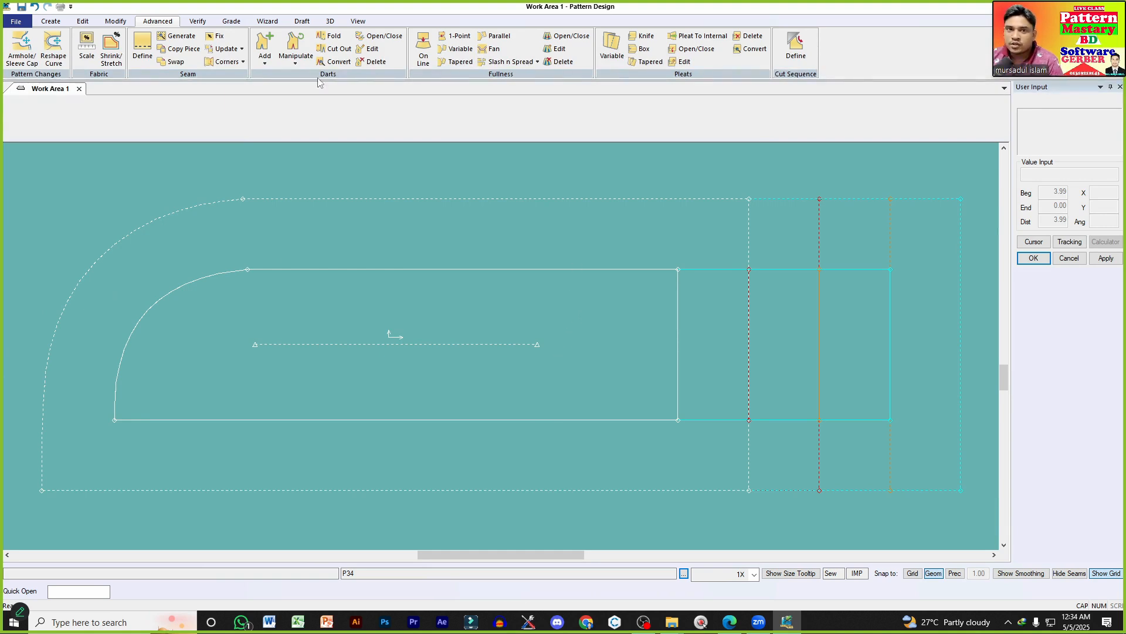
{"action": "left_click", "coordinate": [51, 21]}
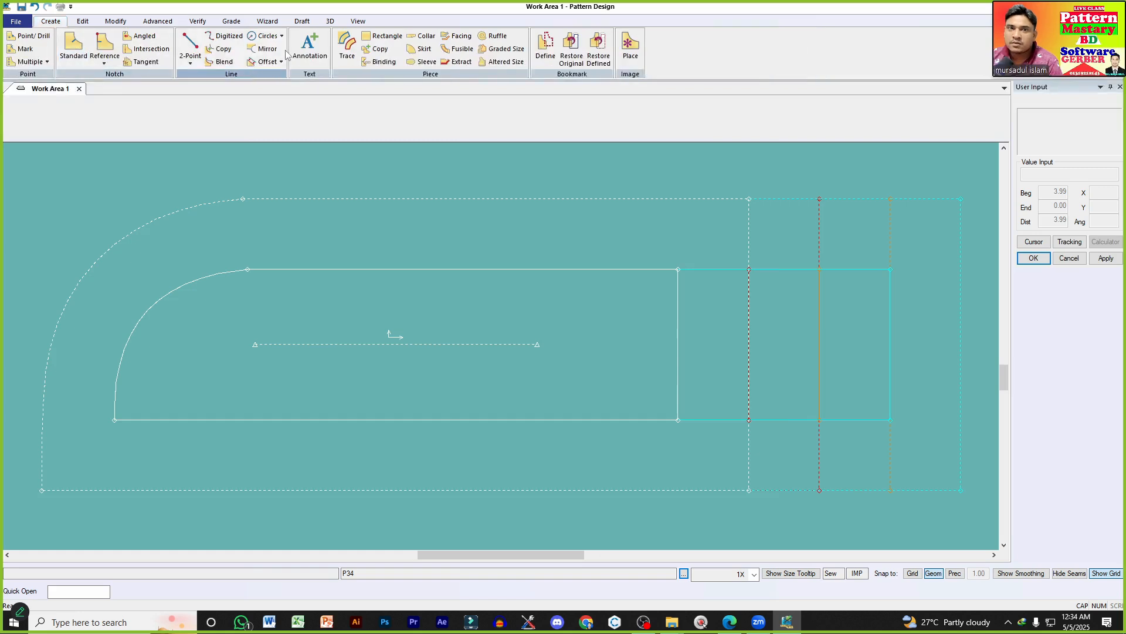
{"action": "scroll", "coordinate": [516, 390], "scroll_direction": "down", "scroll_amount": 2}
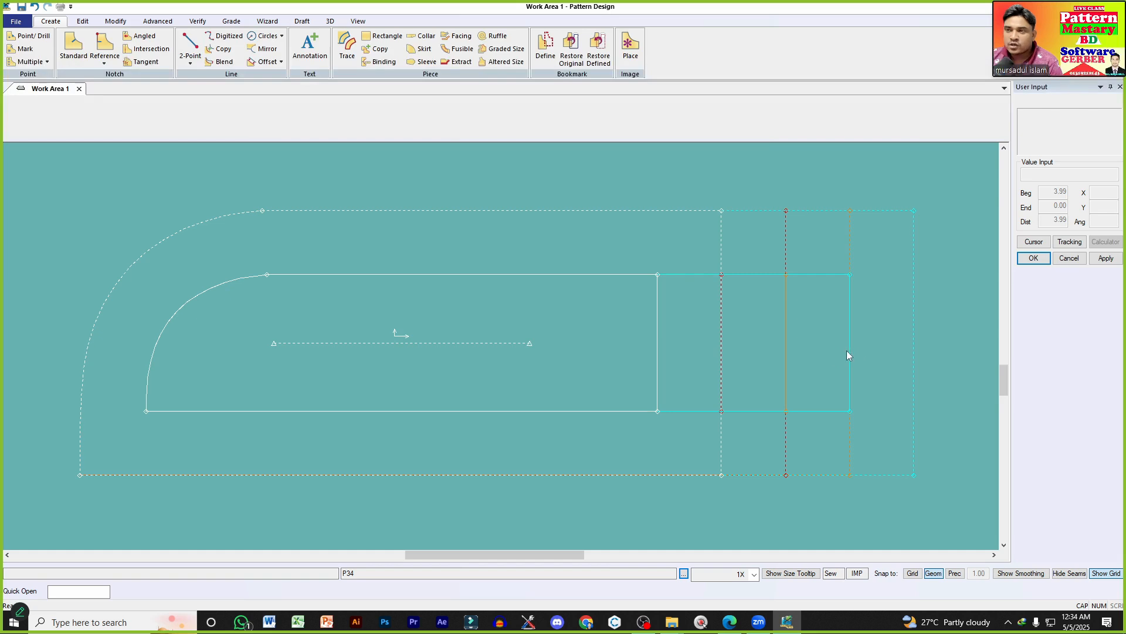
{"action": "left_click_drag", "start_coordinate": [657, 338], "coordinate": [660, 336]}
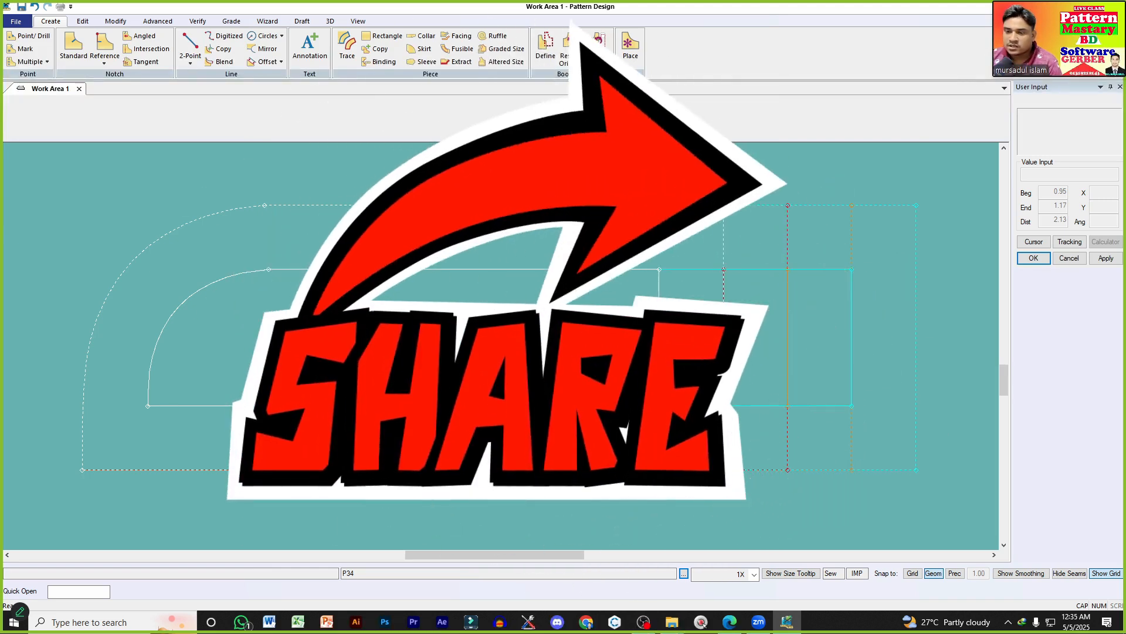
{"action": "left_click", "coordinate": [652, 625]}
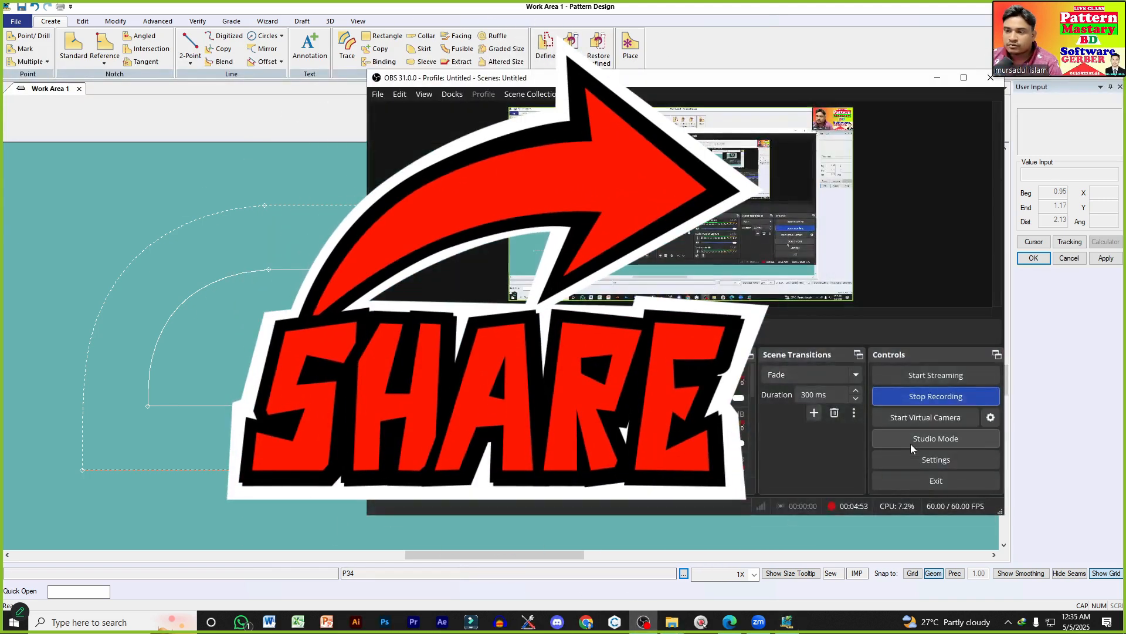